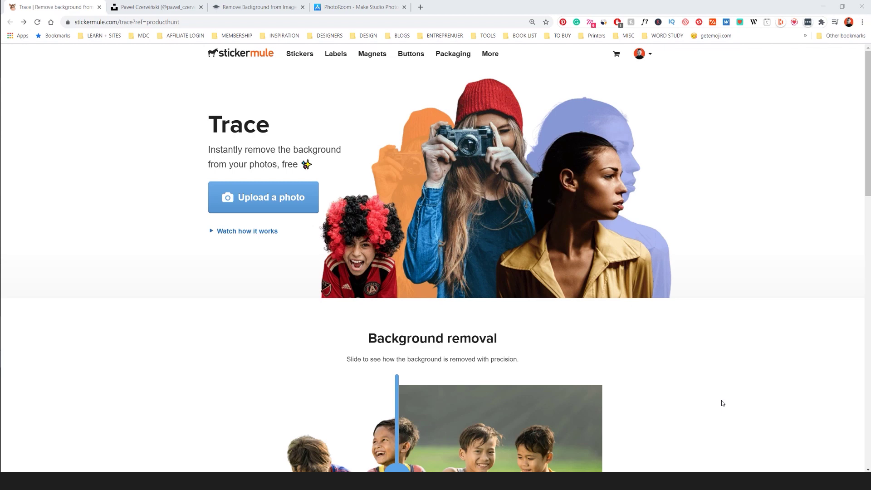
Look over the Sticker Mule Trace page and preview the brick-wall demo photo
{"action": "scroll", "coordinate": [502, 363], "scroll_direction": "down", "scroll_amount": 3}
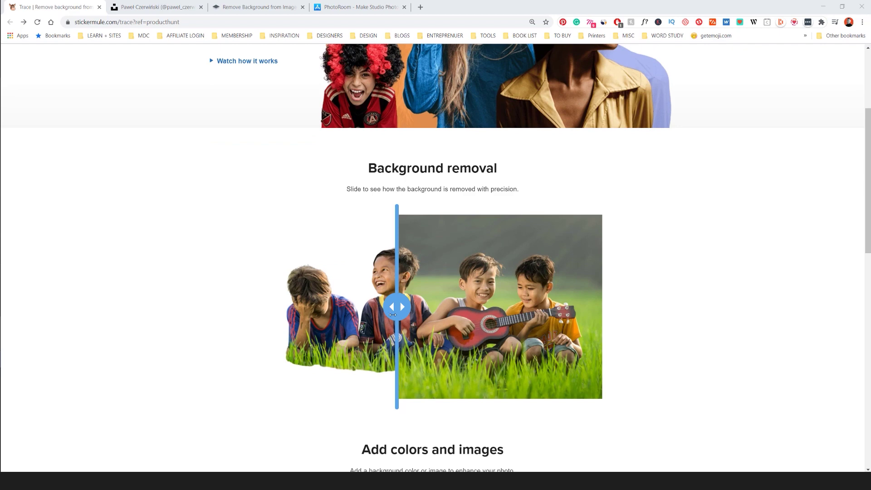
{"action": "left_click_drag", "start_coordinate": [393, 315], "coordinate": [462, 307]}
{"action": "scroll", "coordinate": [443, 320], "scroll_direction": "down", "scroll_amount": 4}
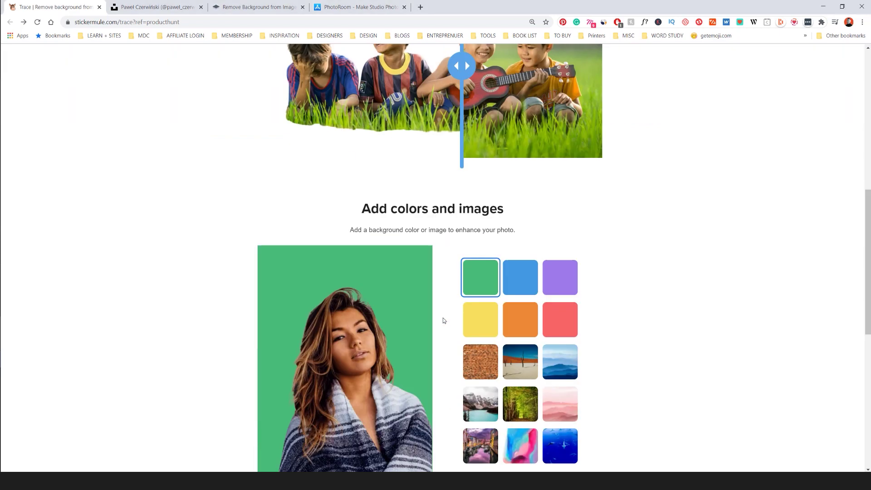
{"action": "scroll", "coordinate": [444, 321], "scroll_direction": "down", "scroll_amount": 4}
{"action": "scroll", "coordinate": [469, 320], "scroll_direction": "up", "scroll_amount": 1}
{"action": "left_click", "coordinate": [480, 219]}
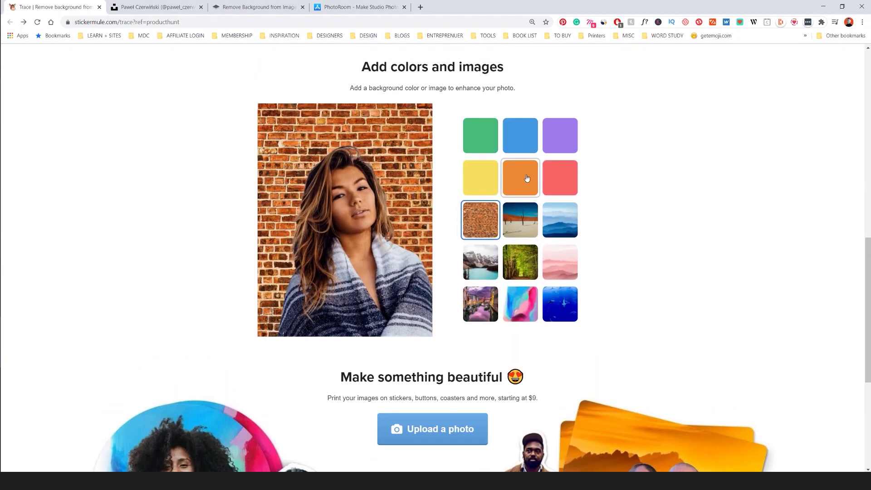
{"action": "scroll", "coordinate": [360, 246], "scroll_direction": "down", "scroll_amount": 4}
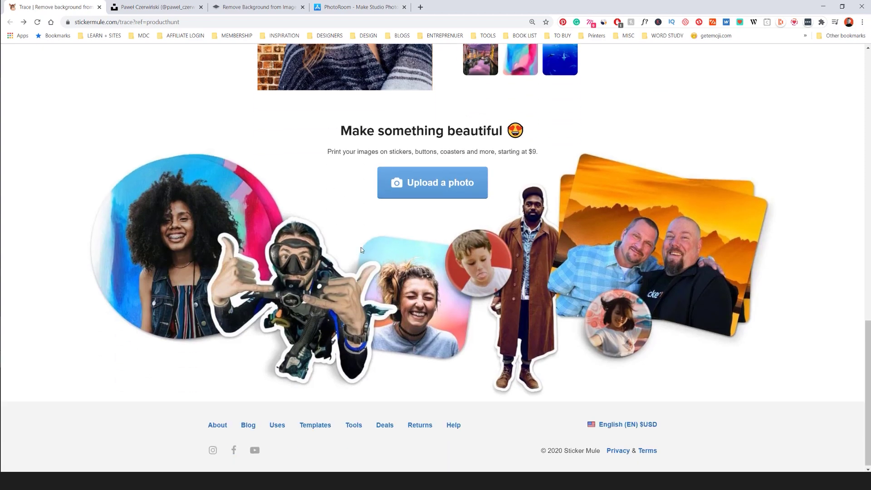
{"action": "scroll", "coordinate": [362, 250], "scroll_direction": "up", "scroll_amount": 15}
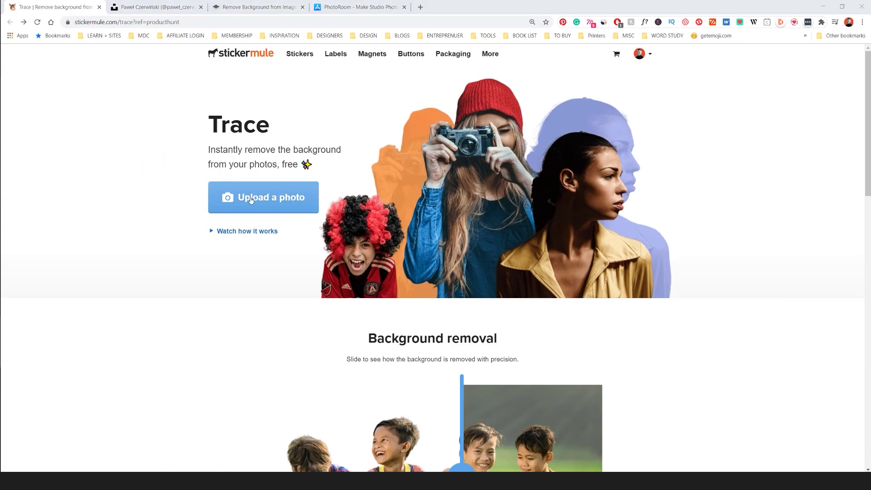
Upload the Unsplash photo of the woman in the brown coat from Downloads
{"action": "left_click", "coordinate": [251, 198]}
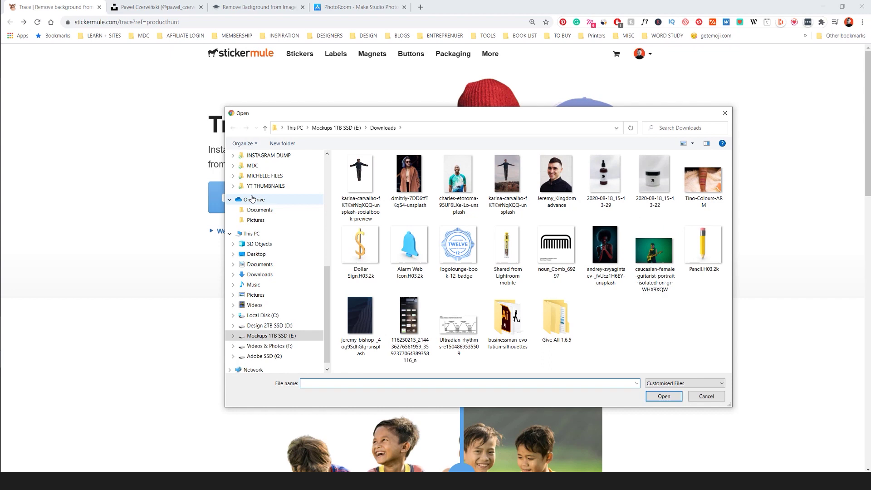
{"action": "left_click_drag", "start_coordinate": [339, 114], "coordinate": [400, 111]}
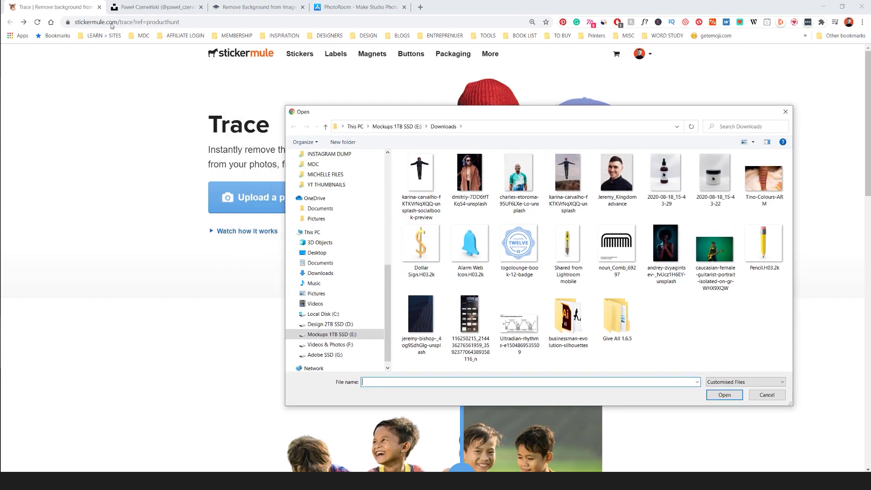
{"action": "double_click", "coordinate": [475, 178]}
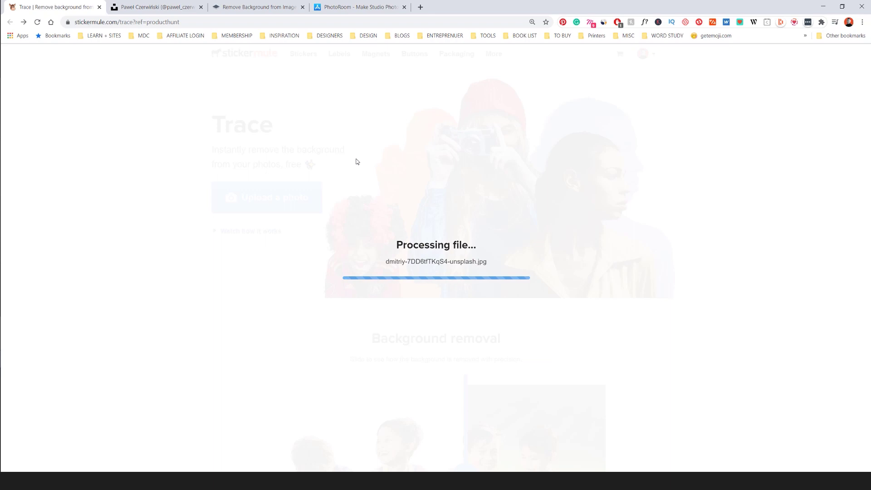
{"action": "key", "text": "super+e"}
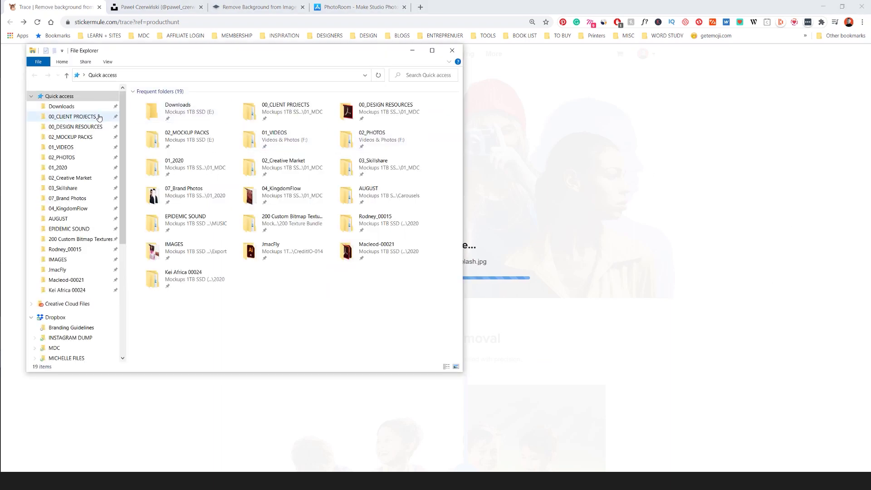
{"action": "left_click", "coordinate": [87, 108]}
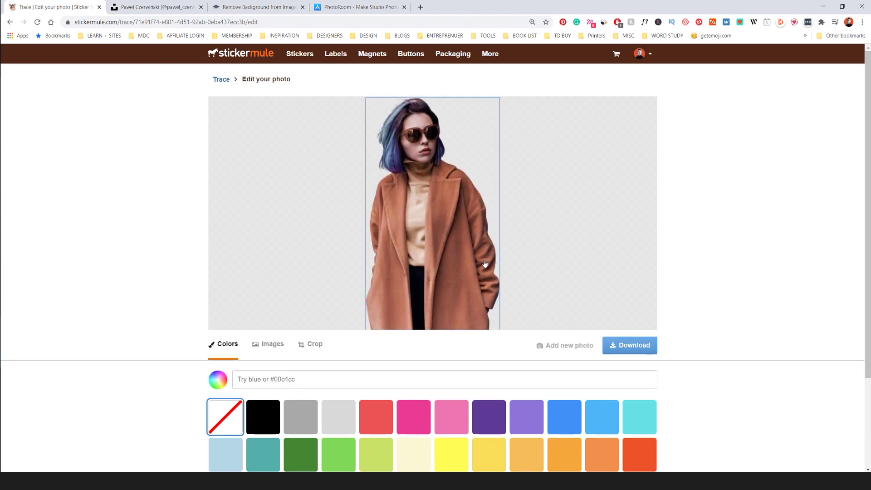
Centre the cut-out woman and scale her up about 1.6× to fill the canvas height
{"action": "left_click_drag", "start_coordinate": [470, 270], "coordinate": [492, 286]}
{"action": "left_click_drag", "start_coordinate": [472, 172], "coordinate": [470, 174]}
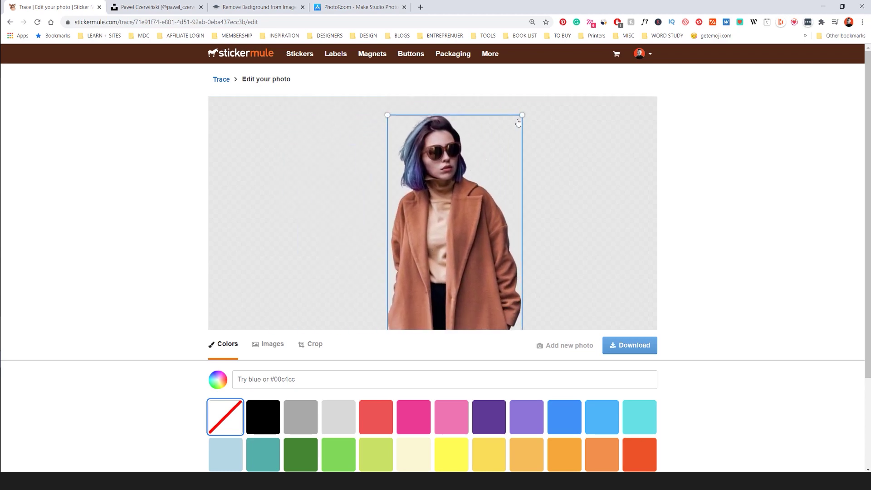
{"action": "left_click_drag", "start_coordinate": [522, 117], "coordinate": [477, 125]}
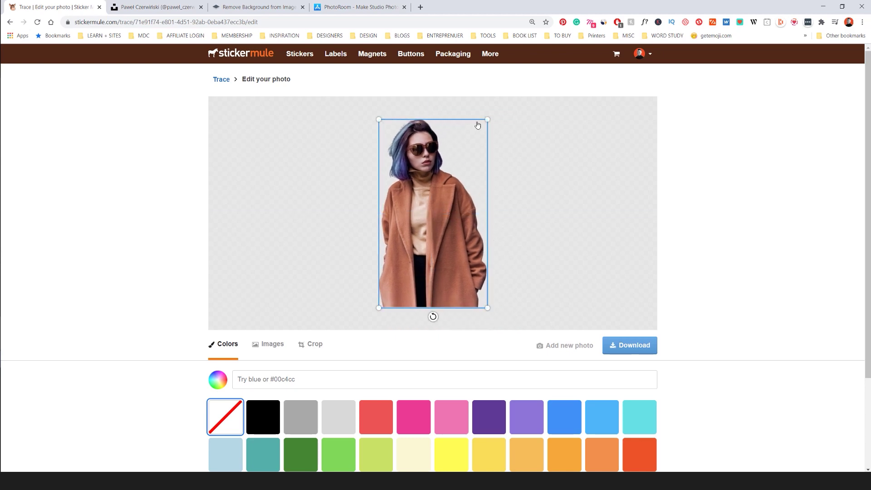
{"action": "scroll", "coordinate": [470, 181], "scroll_direction": "up", "scroll_amount": 3}
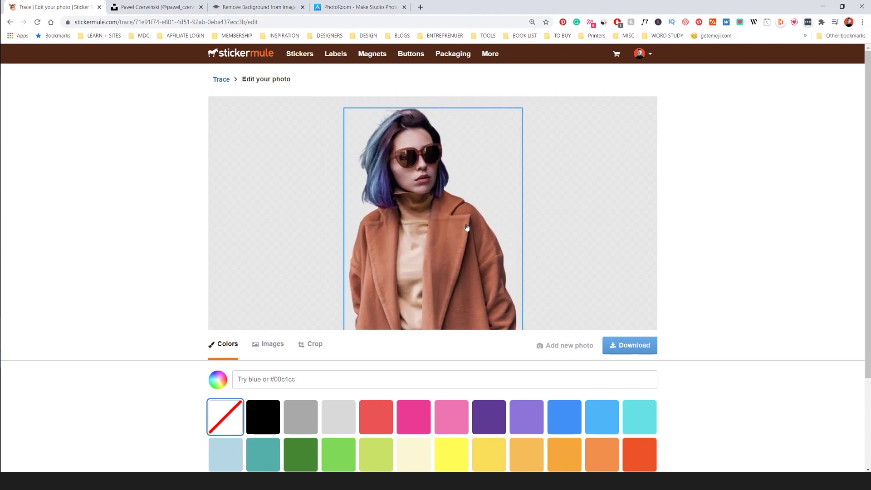
{"action": "scroll", "coordinate": [315, 345], "scroll_direction": "down", "scroll_amount": 1}
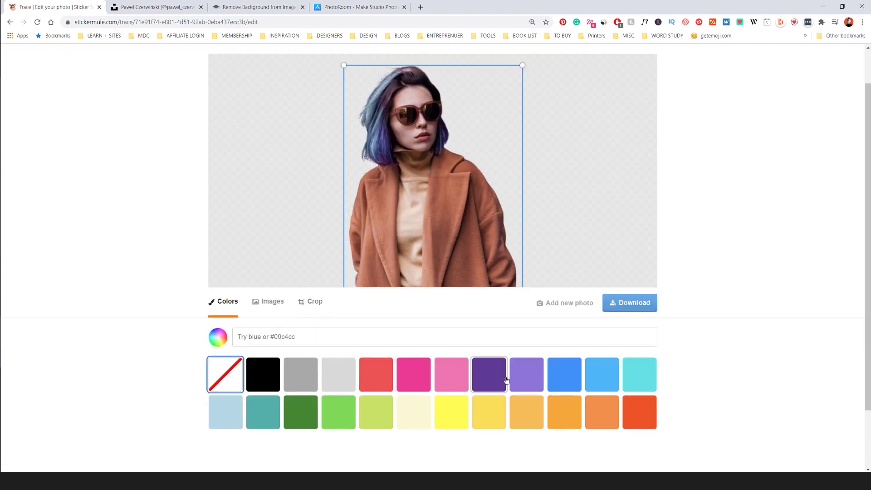
Try blue, light purple, hot pink and dark purple as background colours
{"action": "left_click", "coordinate": [563, 381]}
{"action": "left_click", "coordinate": [527, 382]}
{"action": "scroll", "coordinate": [460, 402], "scroll_direction": "up", "scroll_amount": 1}
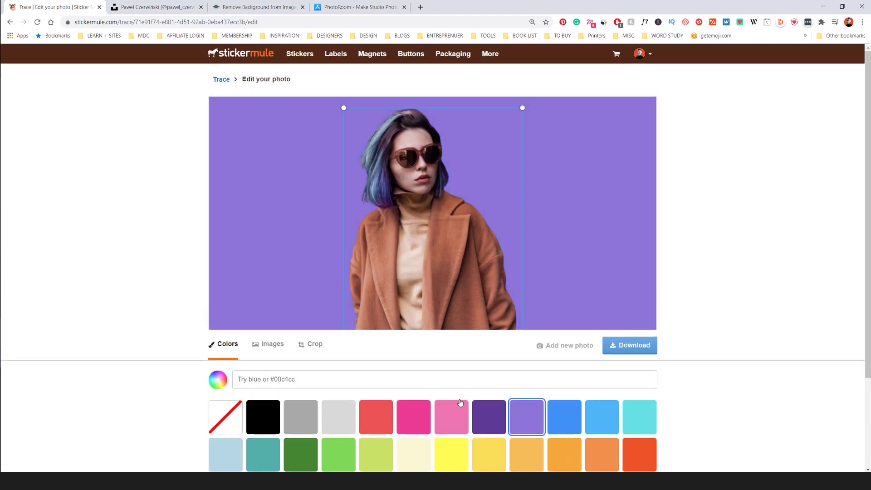
{"action": "left_click", "coordinate": [414, 416]}
{"action": "left_click", "coordinate": [488, 417]}
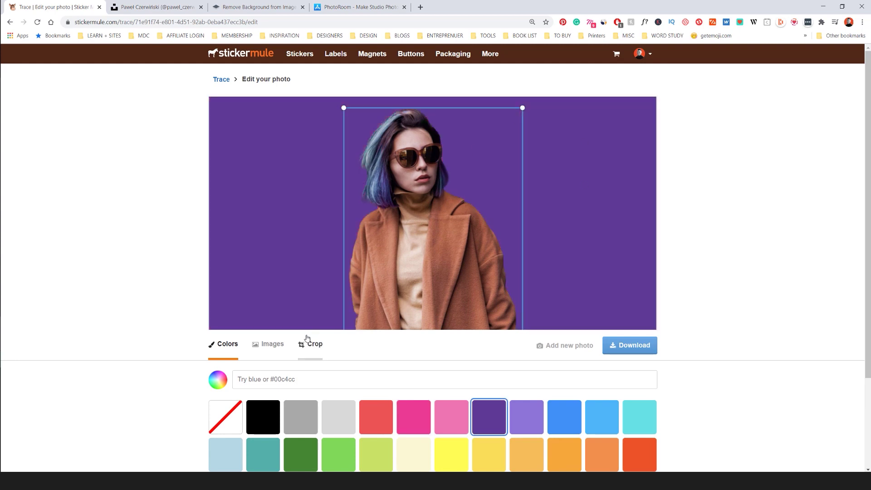
Replace the purple colour with the pink-and-blue marble background image
{"action": "left_click", "coordinate": [268, 347]}
{"action": "scroll", "coordinate": [279, 352], "scroll_direction": "down", "scroll_amount": 1}
{"action": "scroll", "coordinate": [281, 352], "scroll_direction": "down", "scroll_amount": 1}
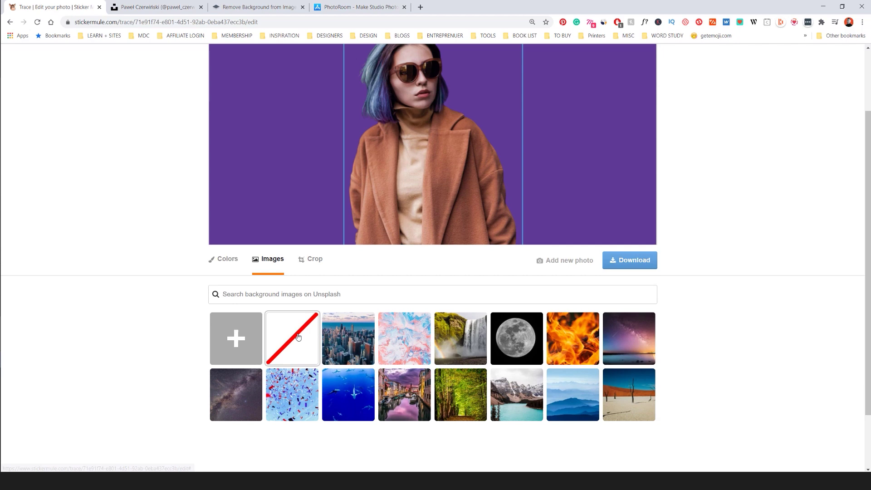
{"action": "scroll", "coordinate": [401, 334], "scroll_direction": "up", "scroll_amount": 1}
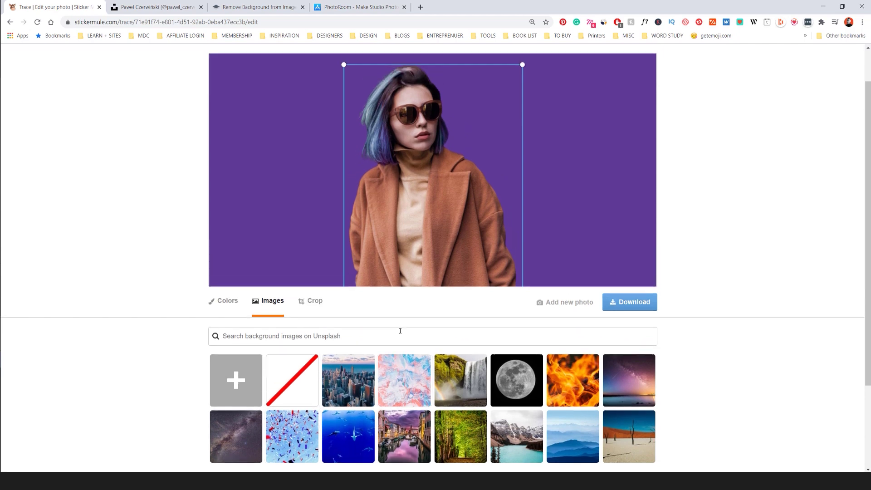
{"action": "left_click", "coordinate": [398, 367]}
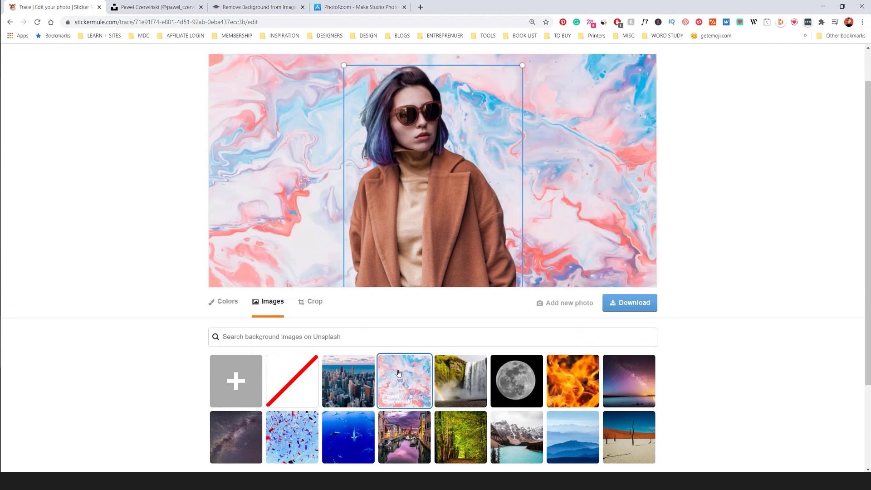
{"action": "scroll", "coordinate": [575, 132], "scroll_direction": "up", "scroll_amount": 1}
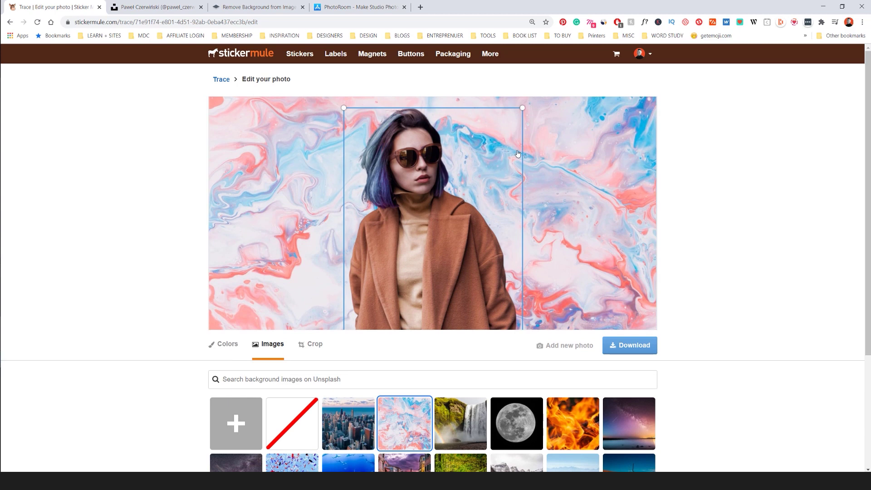
Trim the left and right sides into a narrow portrait around the woman and apply the crop
{"action": "left_click", "coordinate": [317, 351]}
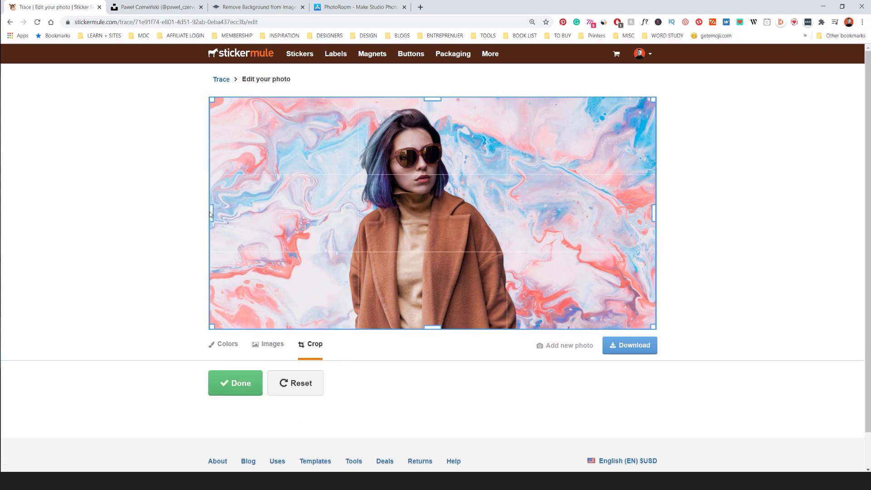
{"action": "left_click_drag", "start_coordinate": [212, 211], "coordinate": [321, 212]}
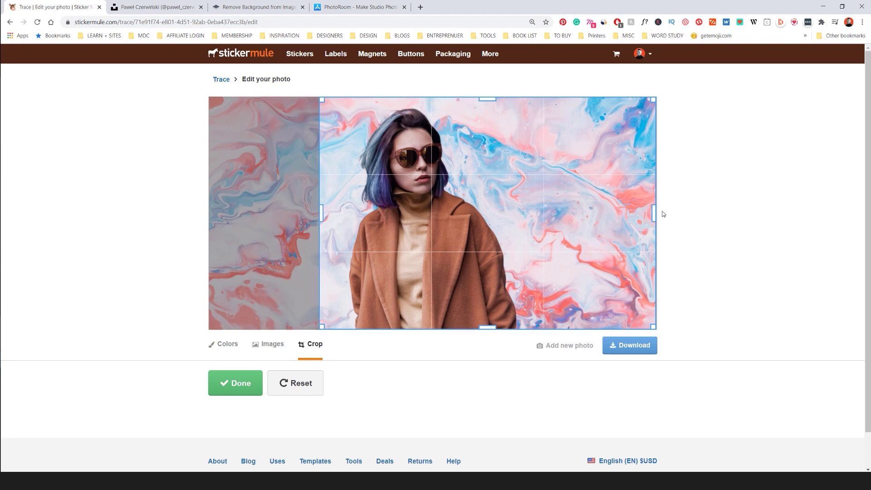
{"action": "left_click_drag", "start_coordinate": [655, 213], "coordinate": [534, 218]}
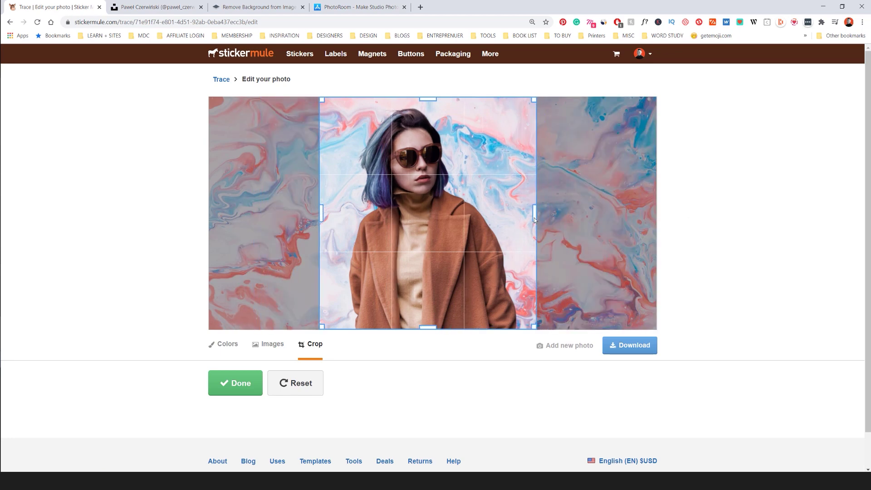
{"action": "right_click", "coordinate": [535, 220]}
{"action": "key", "text": "Escape"}
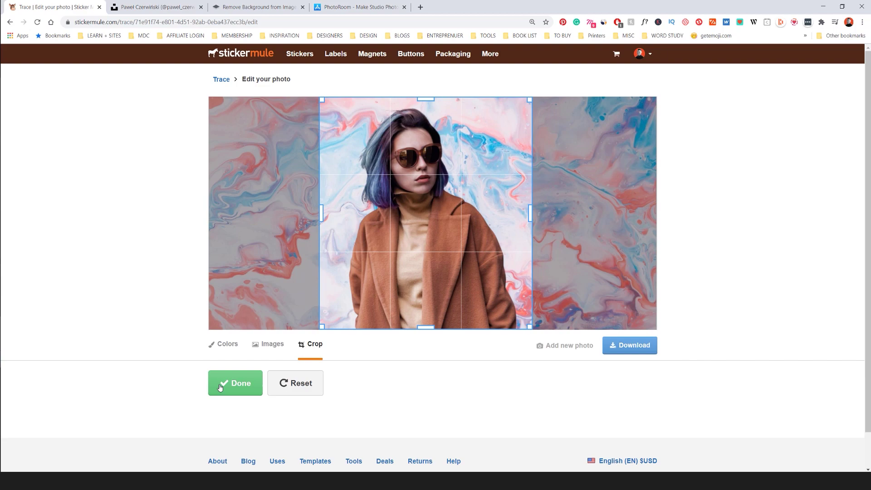
{"action": "left_click", "coordinate": [224, 386]}
Browse the colour and image background options, cancelling a custom background upload
{"action": "scroll", "coordinate": [477, 184], "scroll_direction": "down", "scroll_amount": 5}
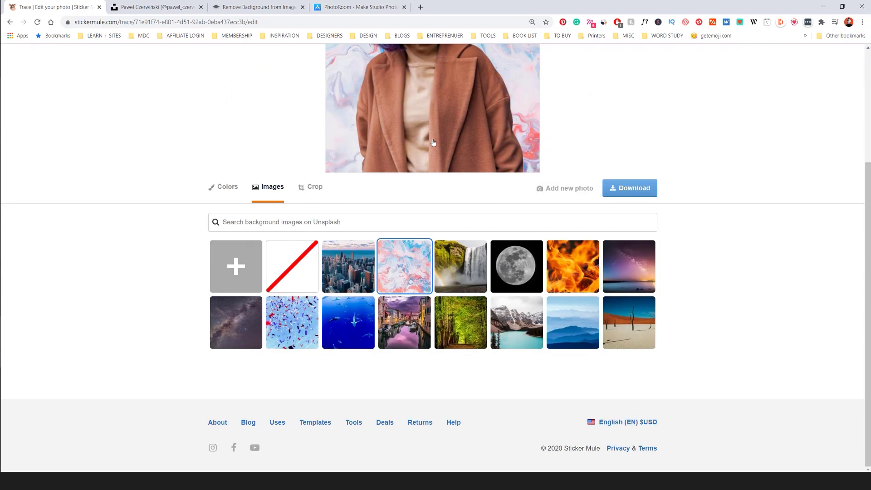
{"action": "scroll", "coordinate": [386, 310], "scroll_direction": "up", "scroll_amount": 5}
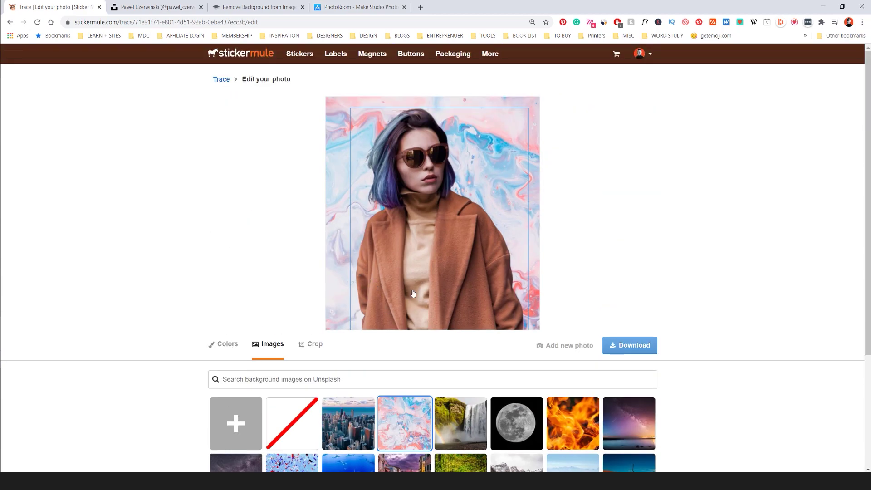
{"action": "left_click", "coordinate": [226, 344]}
{"action": "left_click", "coordinate": [274, 345]}
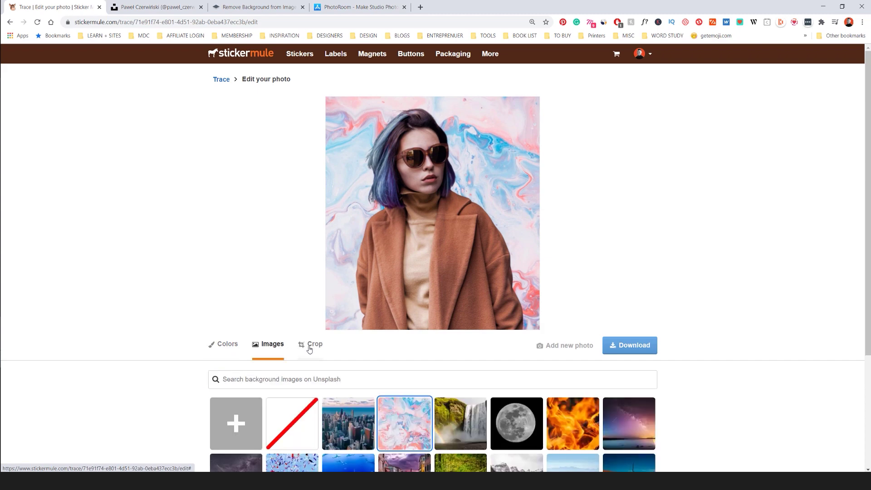
{"action": "scroll", "coordinate": [235, 290], "scroll_direction": "down", "scroll_amount": 3}
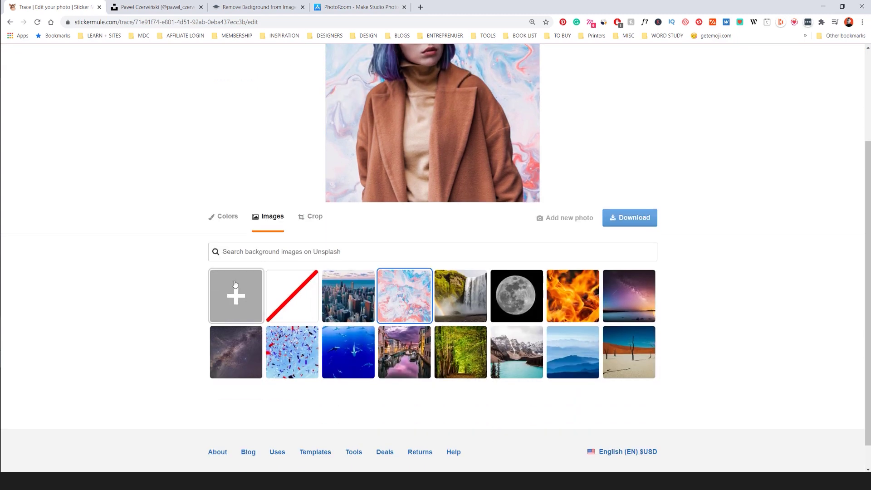
{"action": "left_click", "coordinate": [230, 294]}
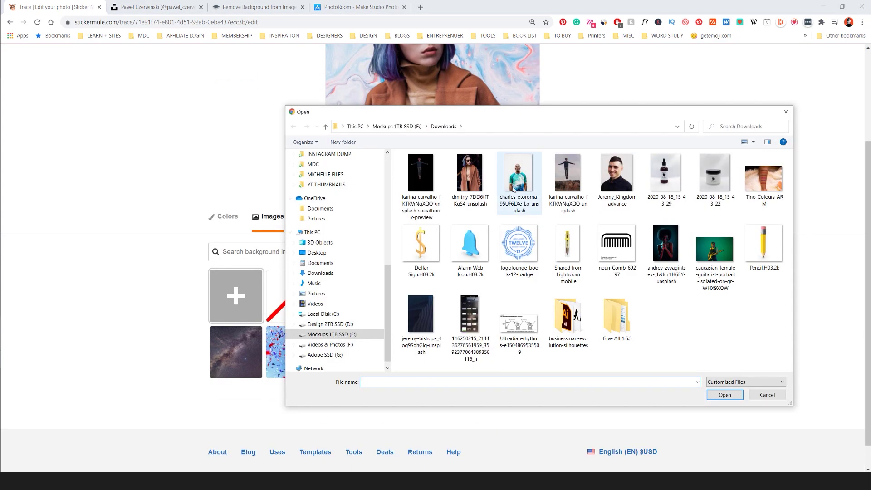
{"action": "left_click", "coordinate": [768, 395]}
{"action": "scroll", "coordinate": [575, 211], "scroll_direction": "up", "scroll_amount": 1}
{"action": "scroll", "coordinate": [575, 211], "scroll_direction": "down", "scroll_amount": 1}
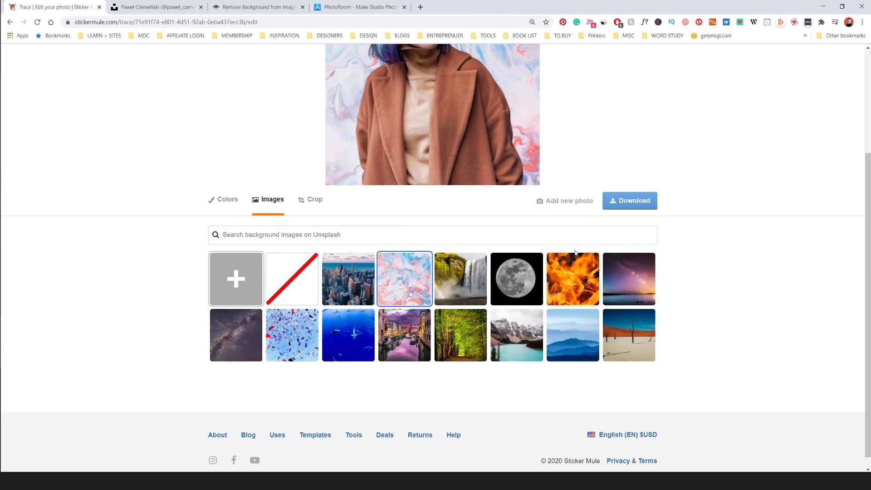
{"action": "scroll", "coordinate": [576, 258], "scroll_direction": "up", "scroll_amount": 3}
Add the andrey-zvyagintsev portrait of the woman in sunglasses as a second photo
{"action": "left_click", "coordinate": [557, 348]}
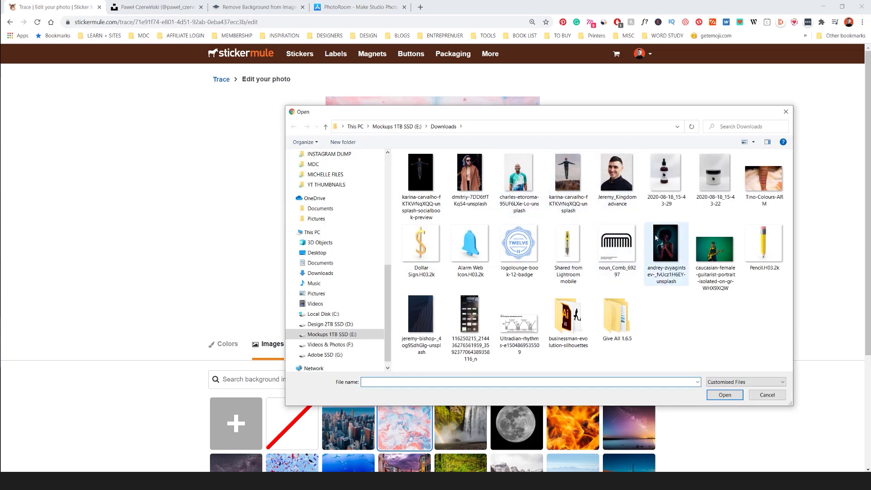
{"action": "double_click", "coordinate": [664, 237]}
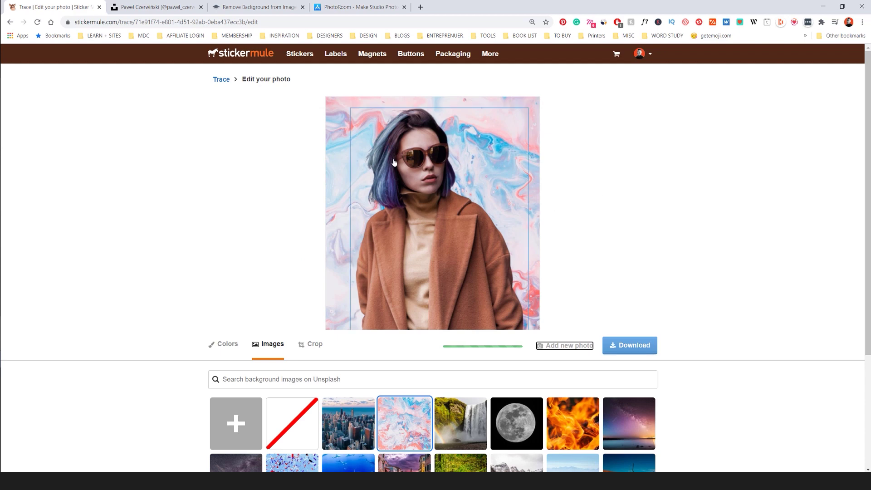
{"action": "scroll", "coordinate": [334, 274], "scroll_direction": "down", "scroll_amount": 2}
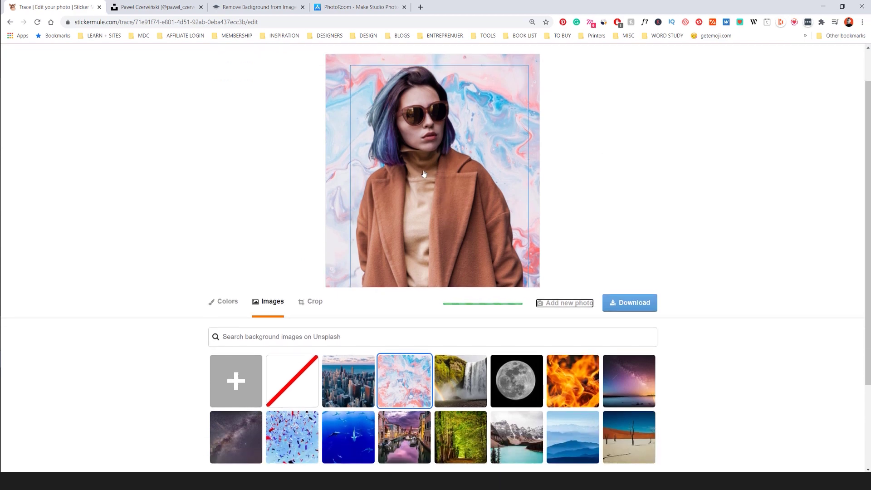
Search the background image library for trees while the second photo loads
{"action": "left_click", "coordinate": [331, 288]}
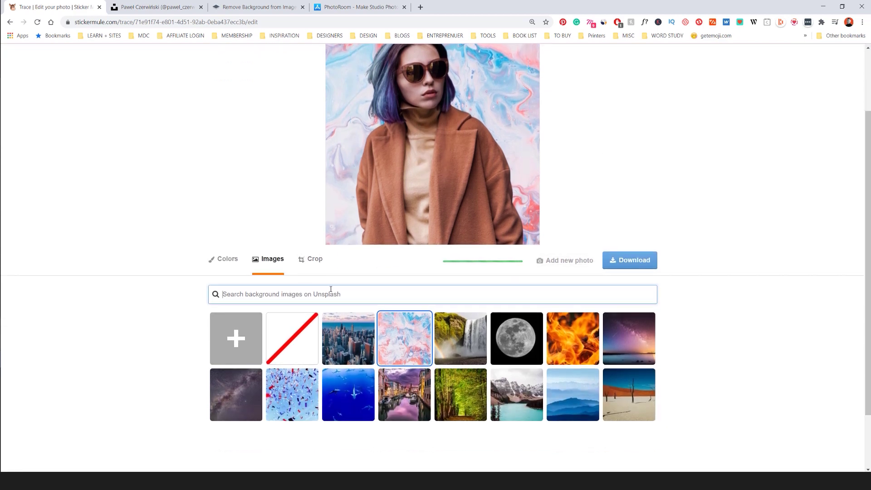
{"action": "type", "text": "trees"}
{"action": "key", "text": "Return"}
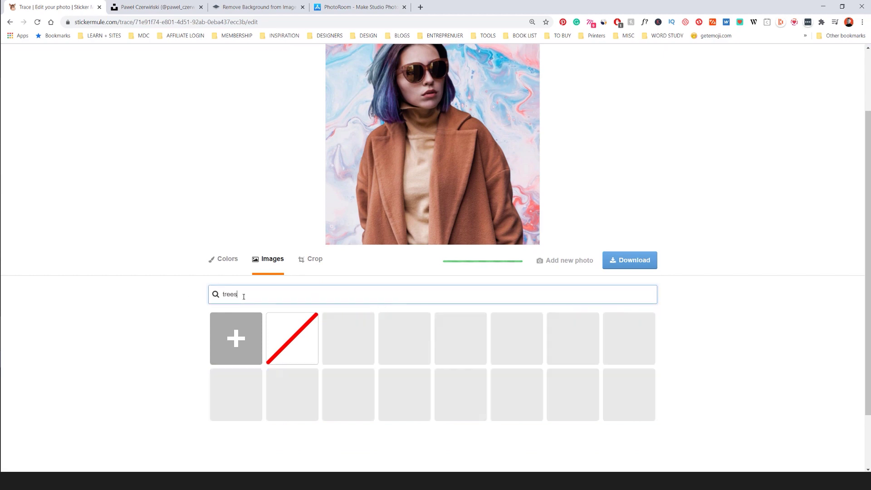
{"action": "scroll", "coordinate": [453, 354], "scroll_direction": "down", "scroll_amount": 1}
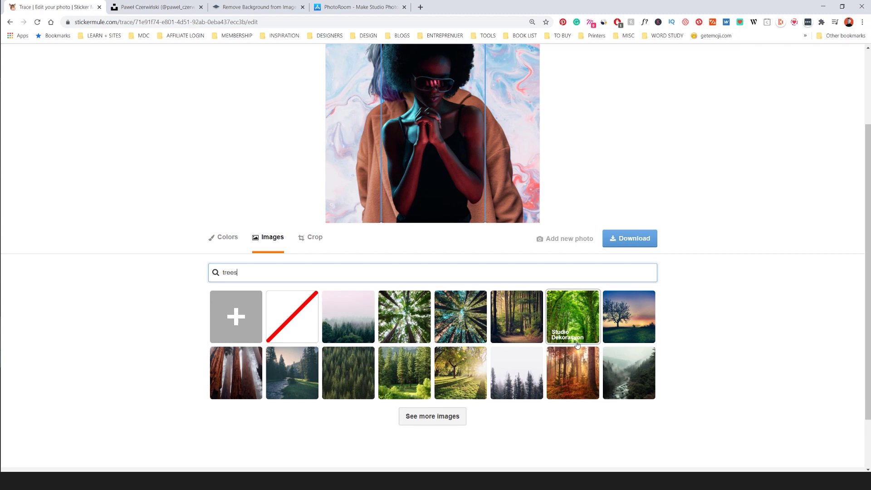
{"action": "scroll", "coordinate": [400, 352], "scroll_direction": "down", "scroll_amount": 1}
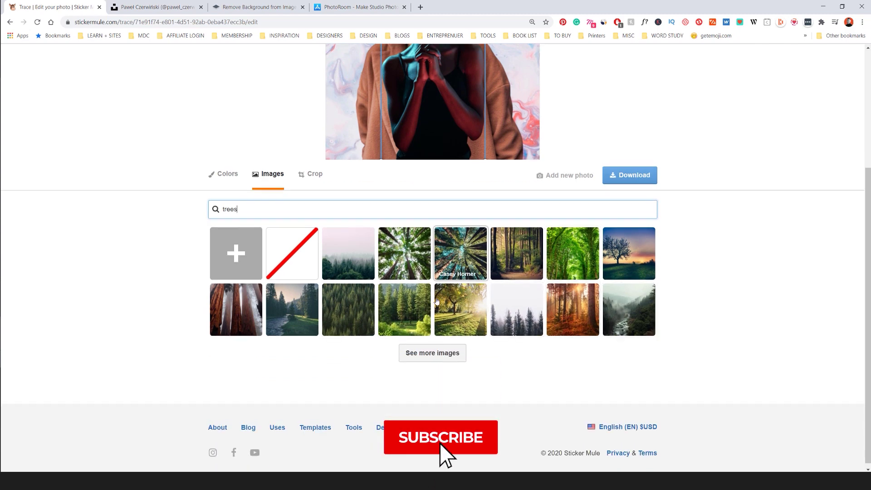
{"action": "scroll", "coordinate": [436, 303], "scroll_direction": "up", "scroll_amount": 4}
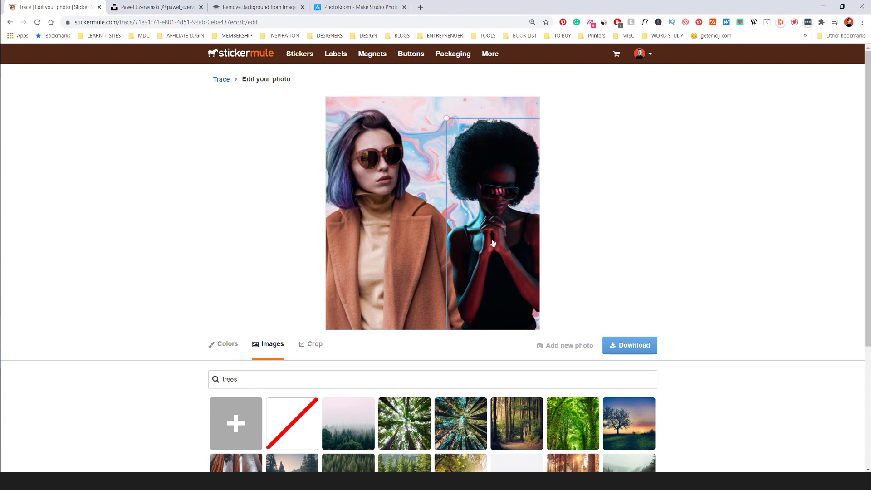
Enlarge the second woman up and left beside the first, then finish and go to Download
{"action": "left_click_drag", "start_coordinate": [432, 124], "coordinate": [412, 101]}
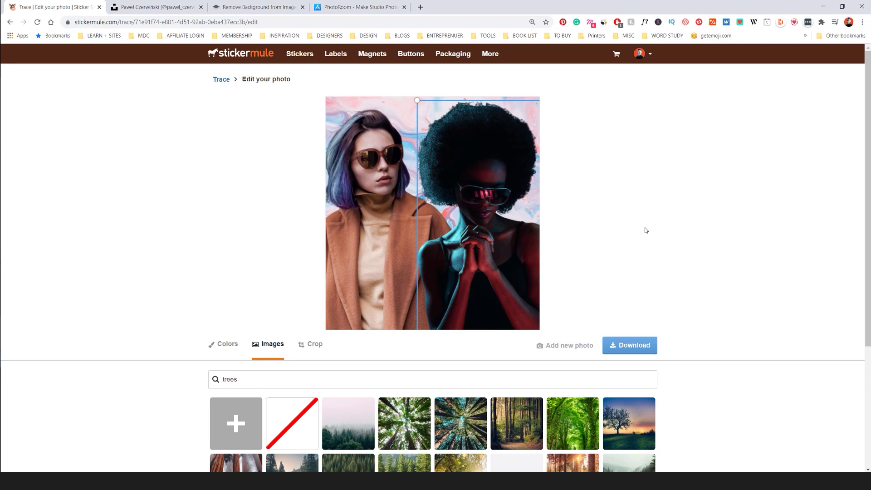
{"action": "left_click", "coordinate": [629, 346]}
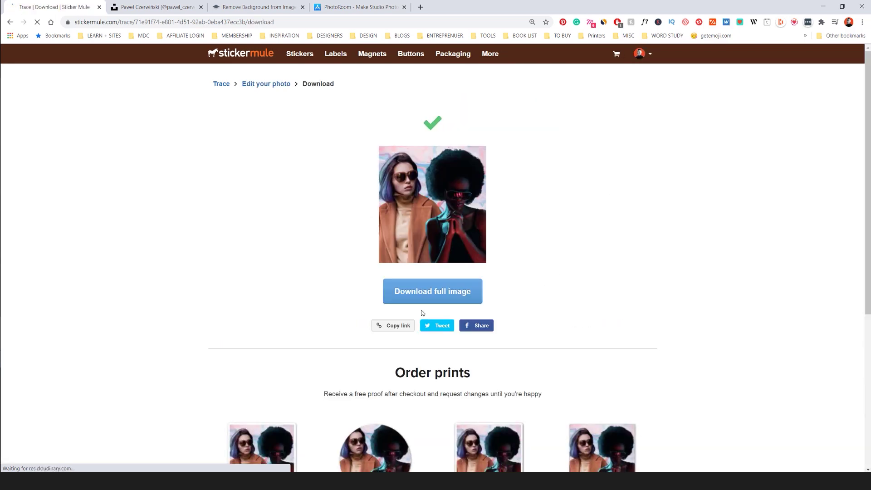
Download the full composite image and refresh the Downloads folder to confirm it arrived
{"action": "left_click", "coordinate": [422, 294]}
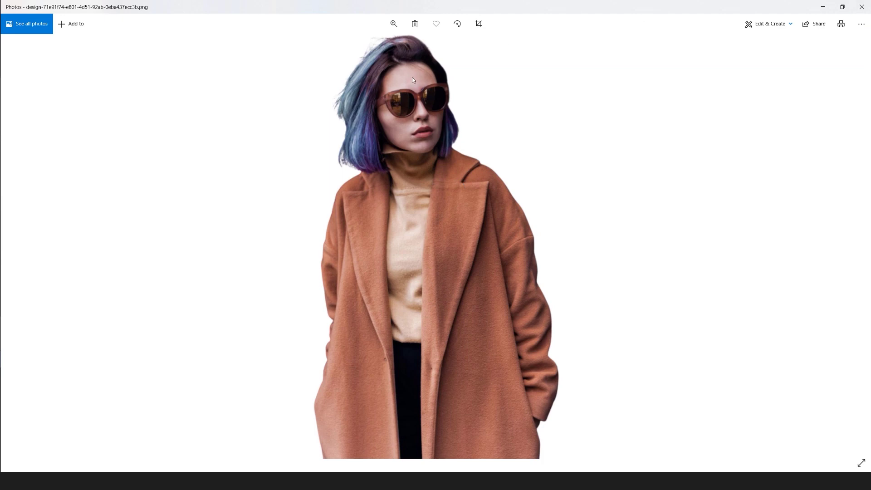
{"action": "left_click", "coordinate": [861, 7]}
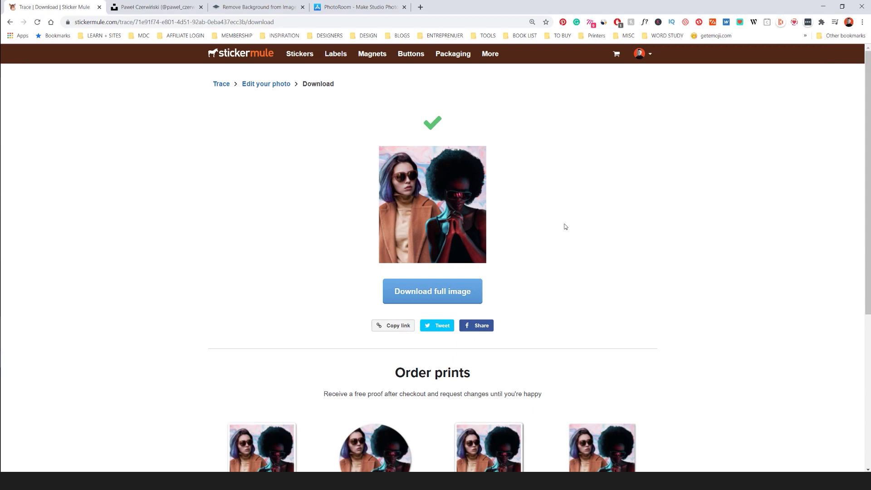
{"action": "key", "text": "super+e"}
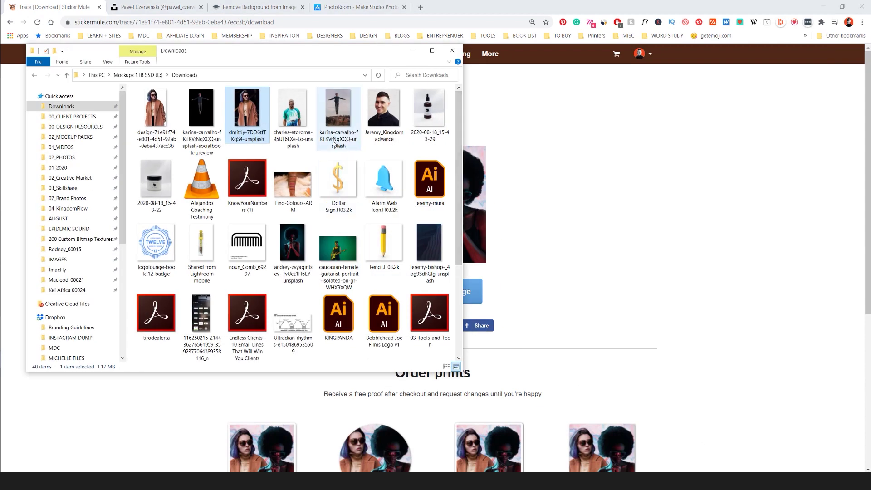
{"action": "right_click", "coordinate": [382, 155]}
{"action": "left_click", "coordinate": [402, 188]}
Choose Die cut stickers from the Order prints options
{"action": "left_click", "coordinate": [601, 308]}
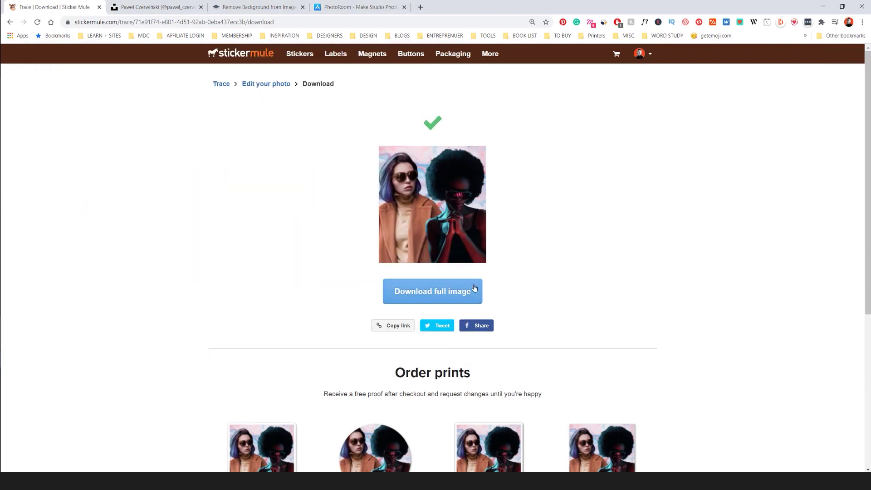
{"action": "scroll", "coordinate": [630, 310], "scroll_direction": "down", "scroll_amount": 1}
{"action": "scroll", "coordinate": [630, 311], "scroll_direction": "down", "scroll_amount": 5}
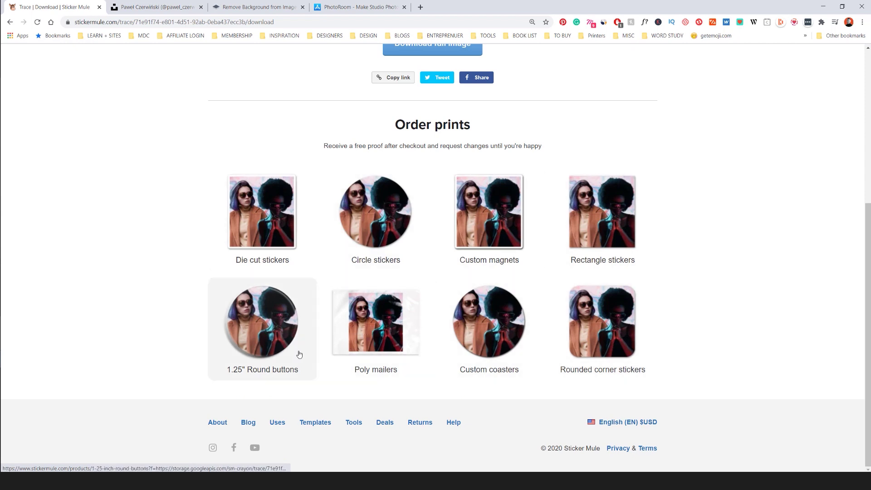
{"action": "left_click", "coordinate": [268, 243]}
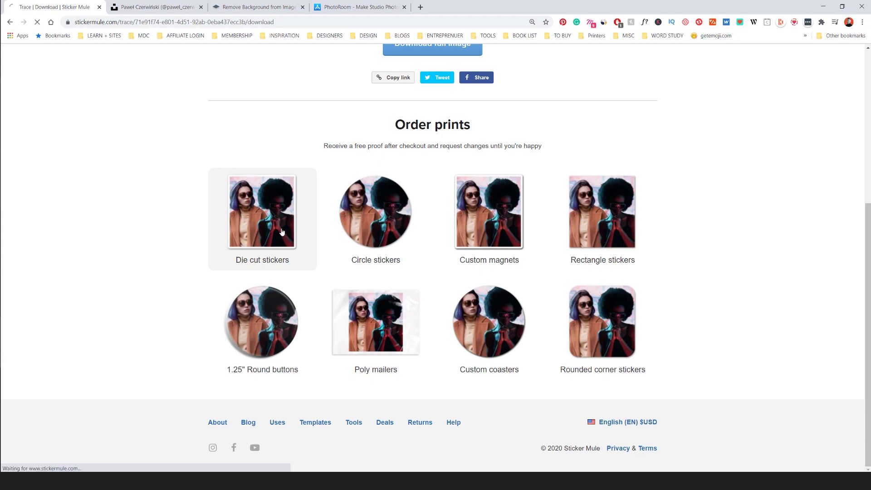
Inspect the downloaded design PNG from Downloads, then close the viewer and folder
{"action": "scroll", "coordinate": [307, 214], "scroll_direction": "up", "scroll_amount": 4}
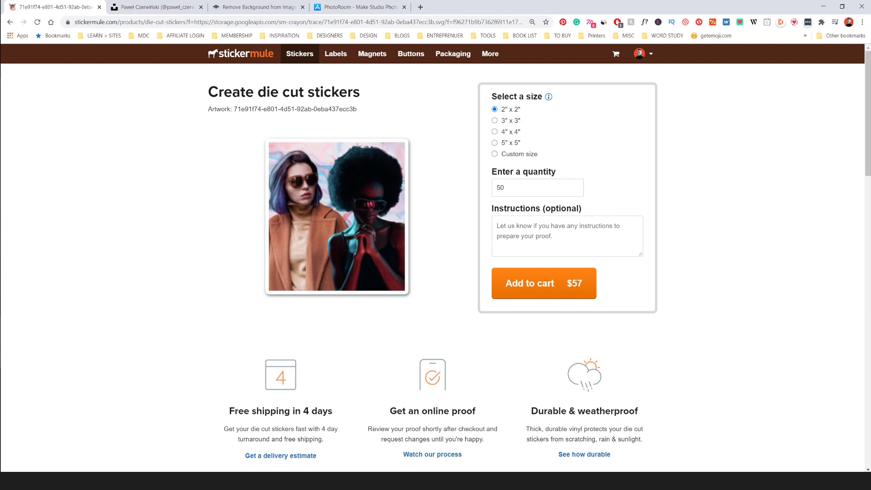
{"action": "key", "text": "alt+Tab"}
{"action": "double_click", "coordinate": [150, 114]}
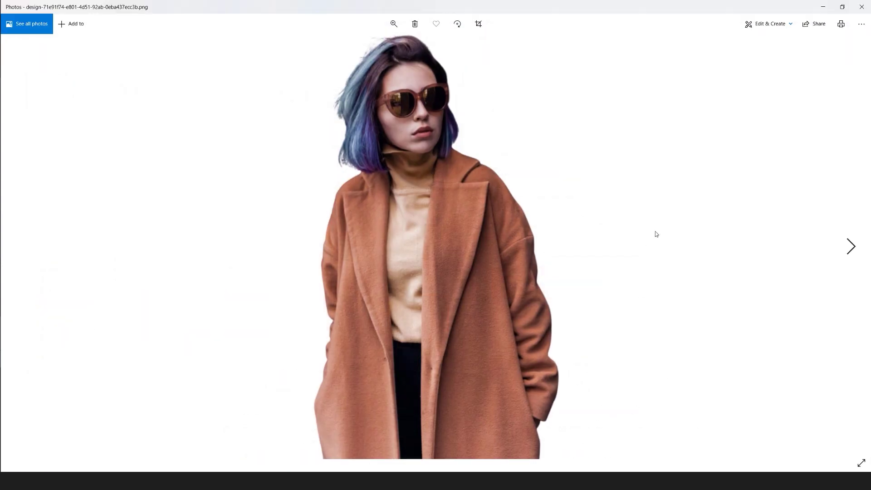
{"action": "left_click", "coordinate": [861, 7]}
{"action": "left_click", "coordinate": [412, 50]}
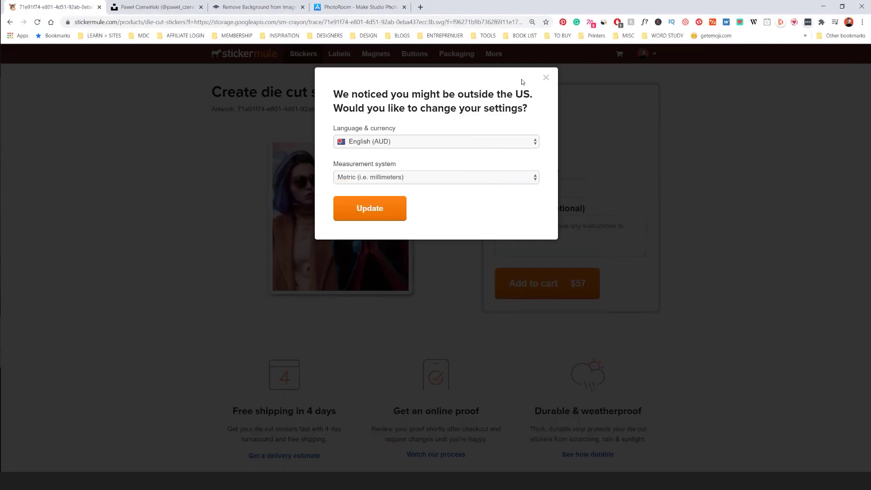
Dismiss the outside-the-US notice, close the extra tab, and switch to remove.bg
{"action": "left_click", "coordinate": [545, 79]}
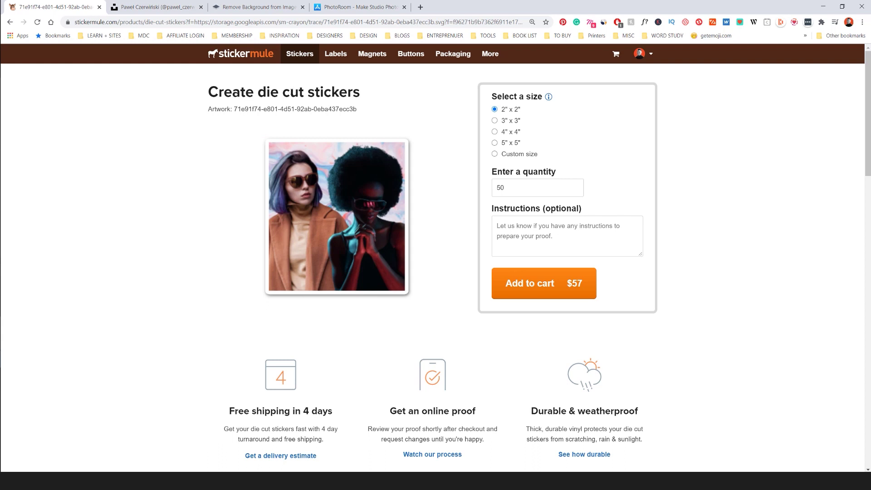
{"action": "left_click", "coordinate": [201, 8]}
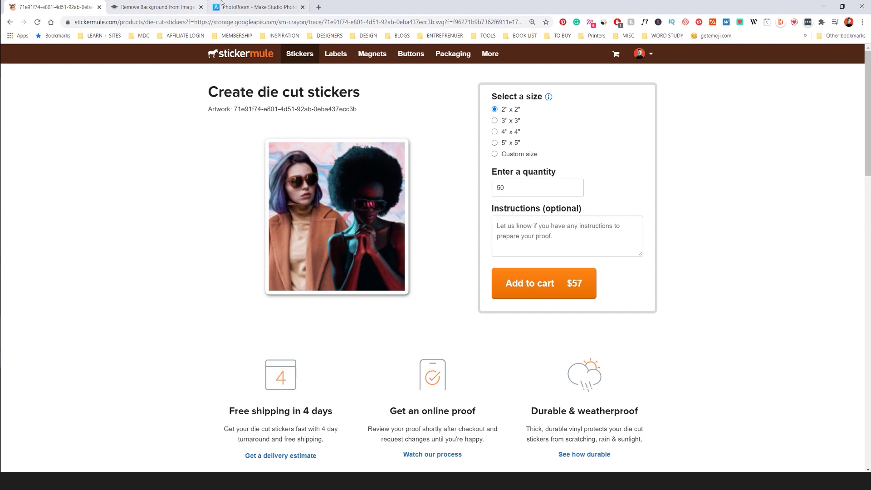
{"action": "left_click", "coordinate": [186, 7]}
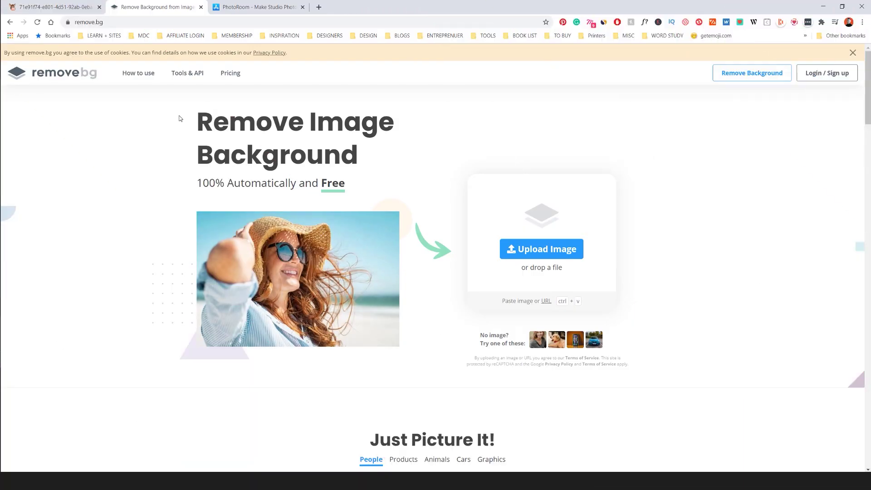
Upload the smiling man's photo to remove.bg and download the background-free preview
{"action": "scroll", "coordinate": [374, 200], "scroll_direction": "down", "scroll_amount": 6}
{"action": "scroll", "coordinate": [374, 201], "scroll_direction": "up", "scroll_amount": 3}
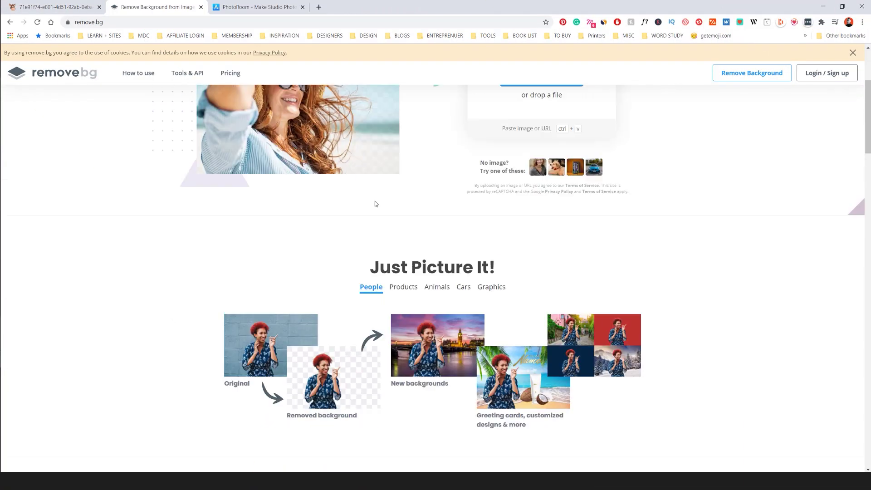
{"action": "scroll", "coordinate": [380, 201], "scroll_direction": "down", "scroll_amount": 12}
{"action": "scroll", "coordinate": [380, 200], "scroll_direction": "down", "scroll_amount": 5}
{"action": "scroll", "coordinate": [526, 154], "scroll_direction": "up", "scroll_amount": 20}
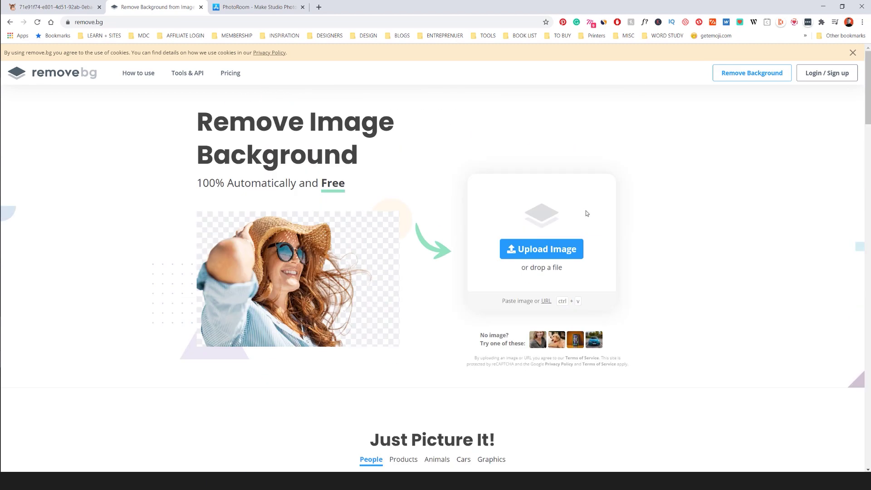
{"action": "left_click", "coordinate": [566, 254]}
{"action": "left_click", "coordinate": [450, 289]}
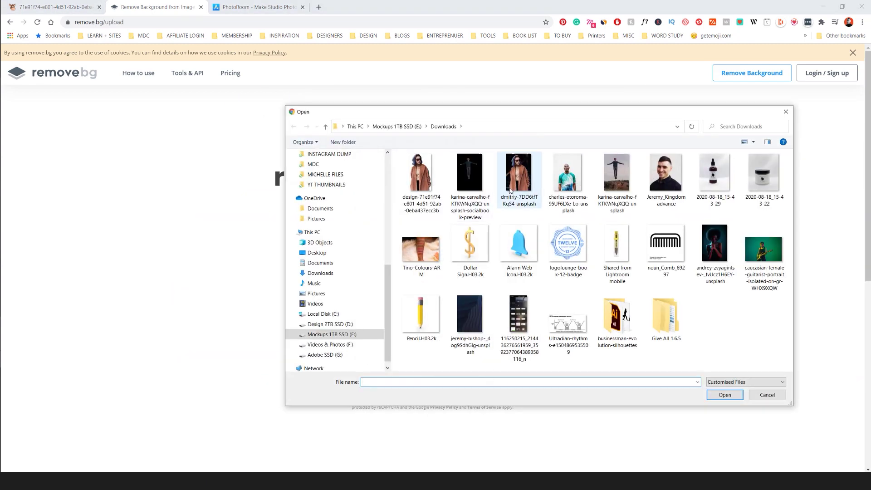
{"action": "double_click", "coordinate": [567, 172]}
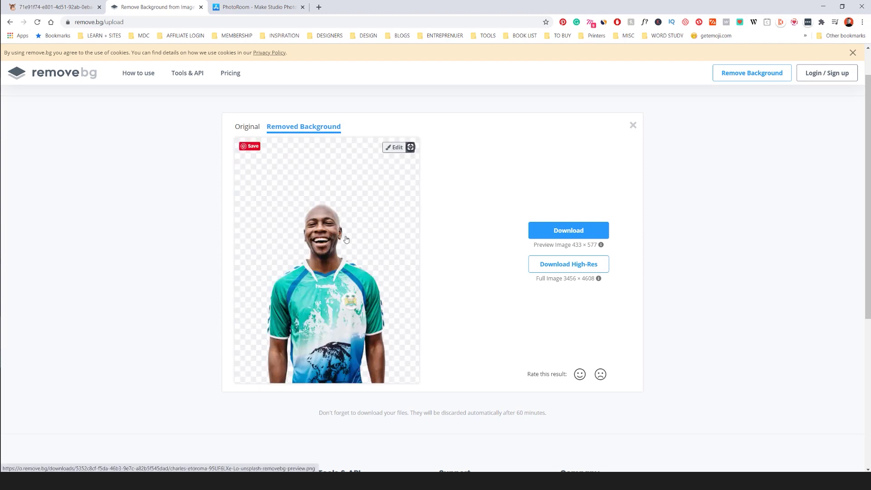
{"action": "left_click", "coordinate": [578, 231]}
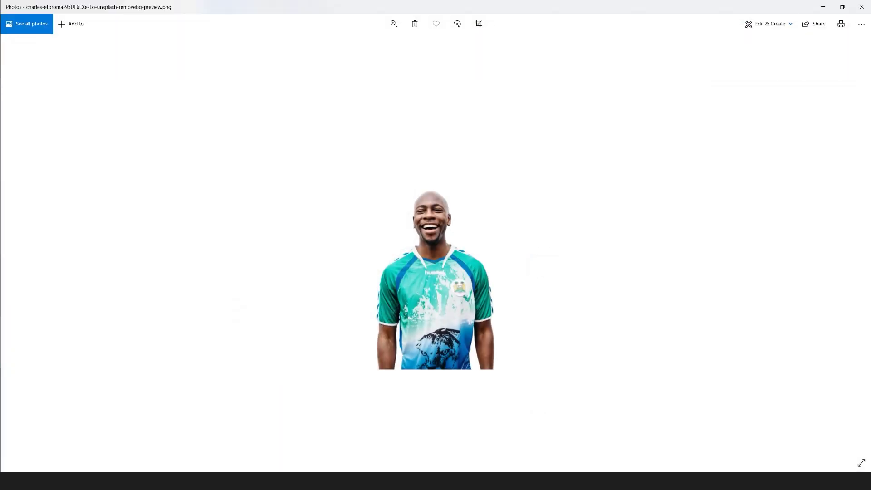
Request the high-res cutout download and read the 'What are credits?' explanation, then dismiss the offer
{"action": "left_click", "coordinate": [862, 7]}
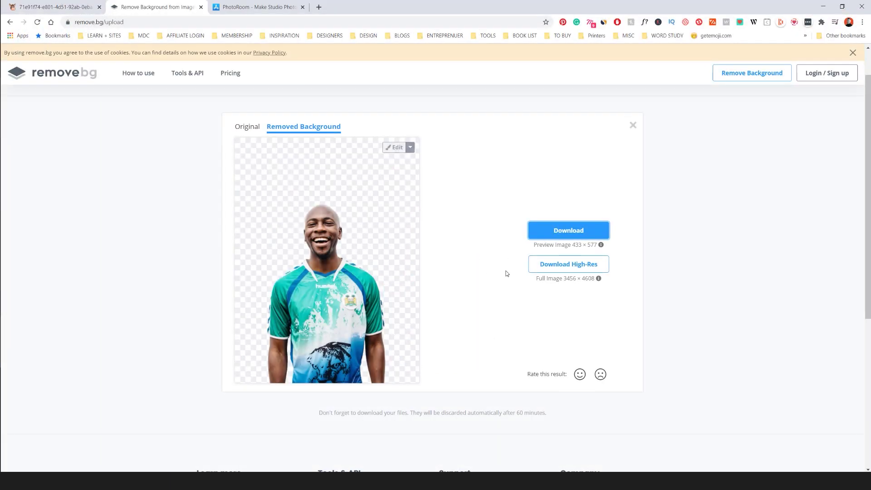
{"action": "left_click", "coordinate": [568, 264]}
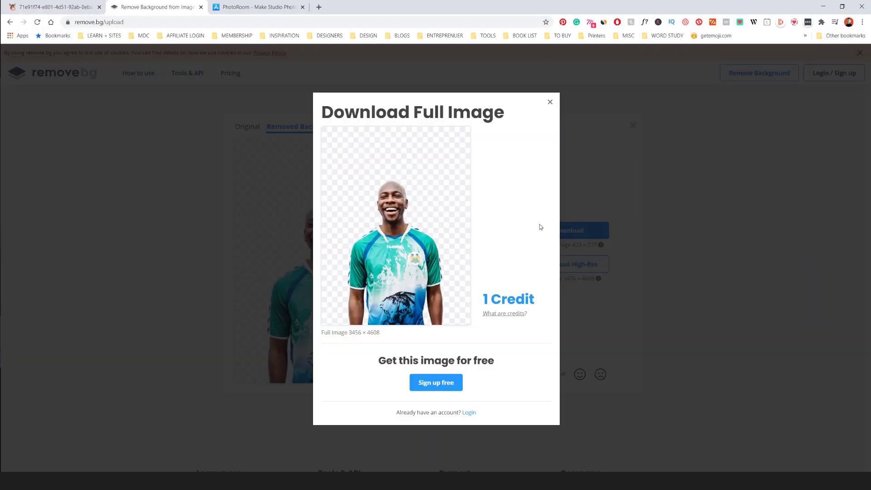
{"action": "left_click", "coordinate": [508, 315]}
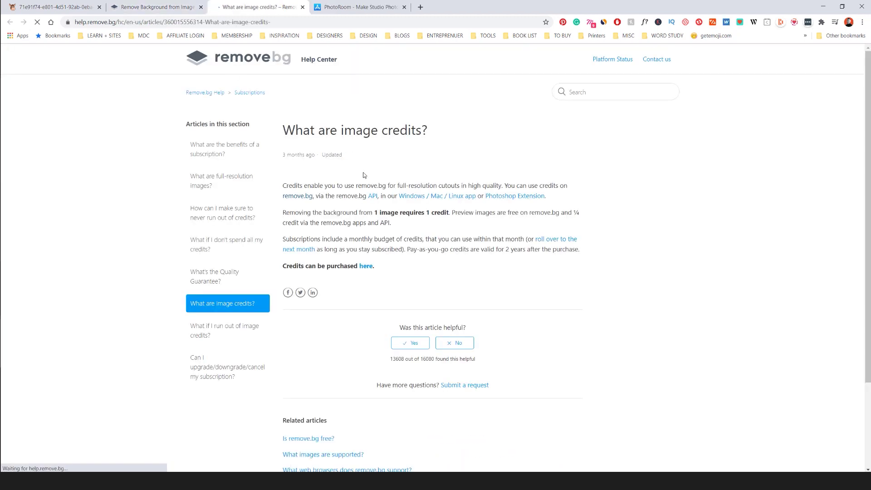
{"action": "scroll", "coordinate": [363, 171], "scroll_direction": "down", "scroll_amount": 1}
{"action": "scroll", "coordinate": [363, 171], "scroll_direction": "up", "scroll_amount": 2}
{"action": "left_click", "coordinate": [303, 7]}
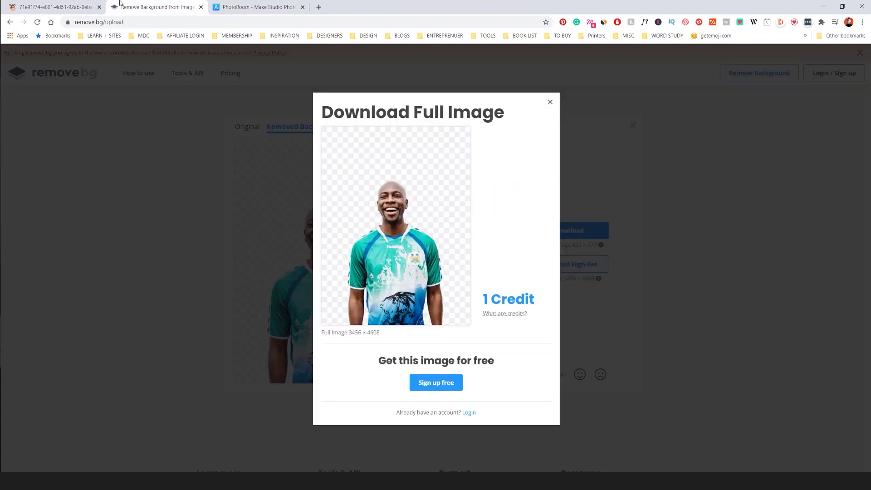
{"action": "left_click", "coordinate": [562, 92]}
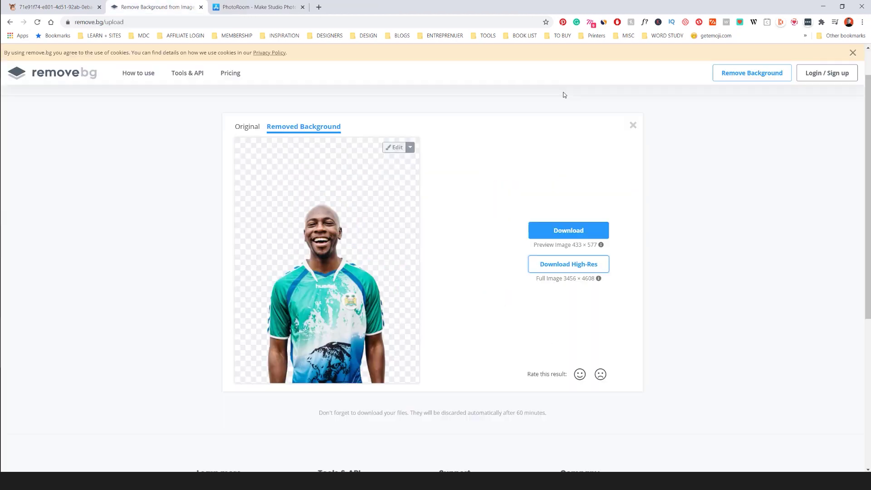
Review the remove.bg pricing plans: free account, A$ 0.30-per-image subscription, A$ 1.30 pay-as-you-go credits
{"action": "left_click", "coordinate": [236, 77]}
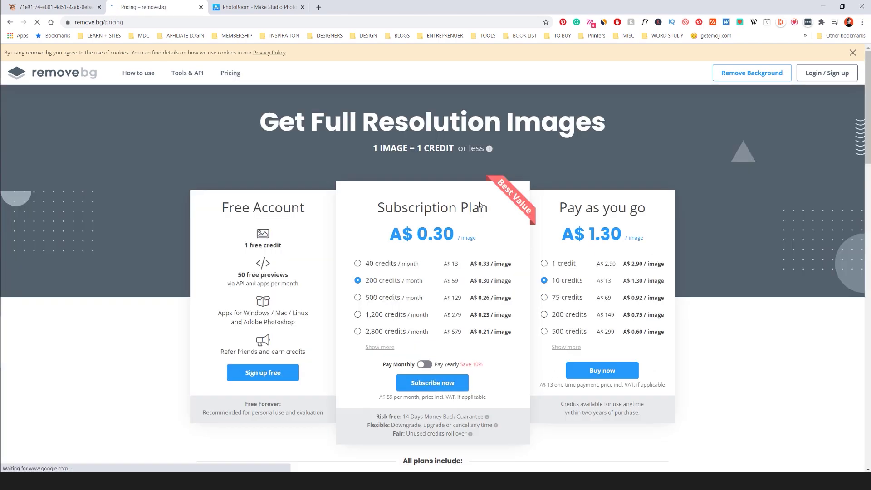
{"action": "scroll", "coordinate": [465, 198], "scroll_direction": "down", "scroll_amount": 1}
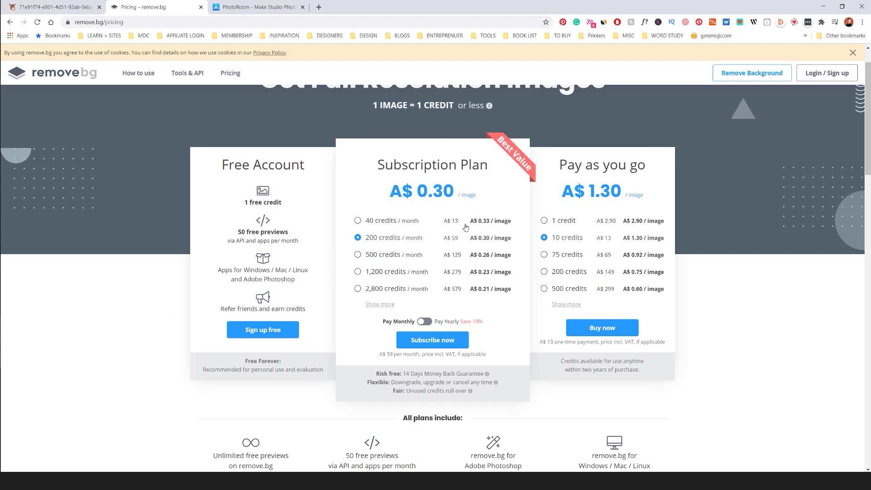
{"action": "scroll", "coordinate": [467, 227], "scroll_direction": "down", "scroll_amount": 9}
{"action": "scroll", "coordinate": [469, 219], "scroll_direction": "down", "scroll_amount": 10}
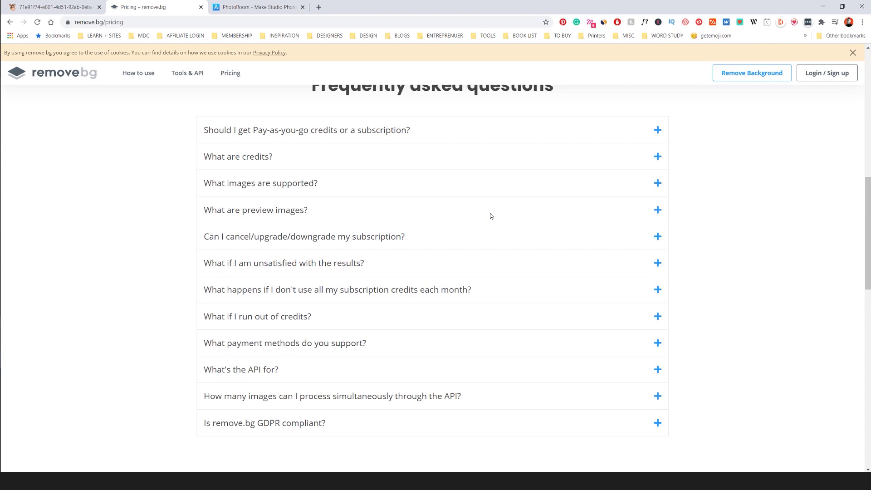
{"action": "key", "text": "Home"}
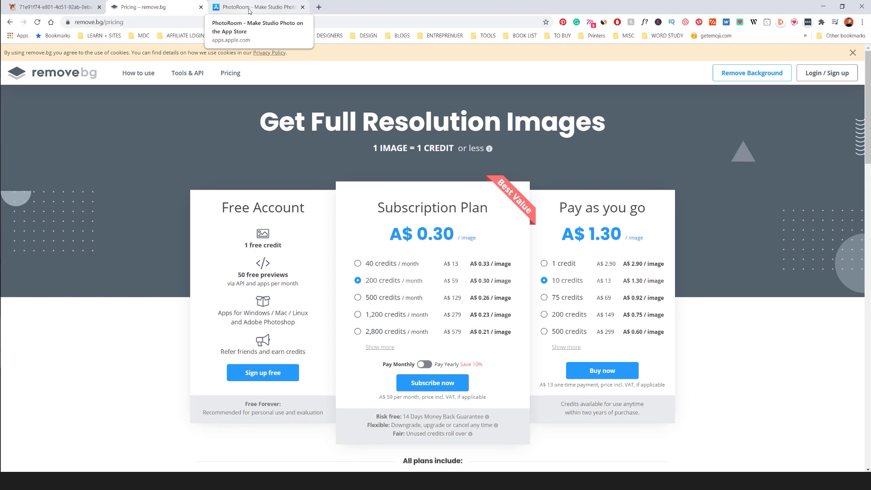
Switch to the PhotoRoom - Make Studio Photo listing and scroll through its details
{"action": "left_click", "coordinate": [249, 11]}
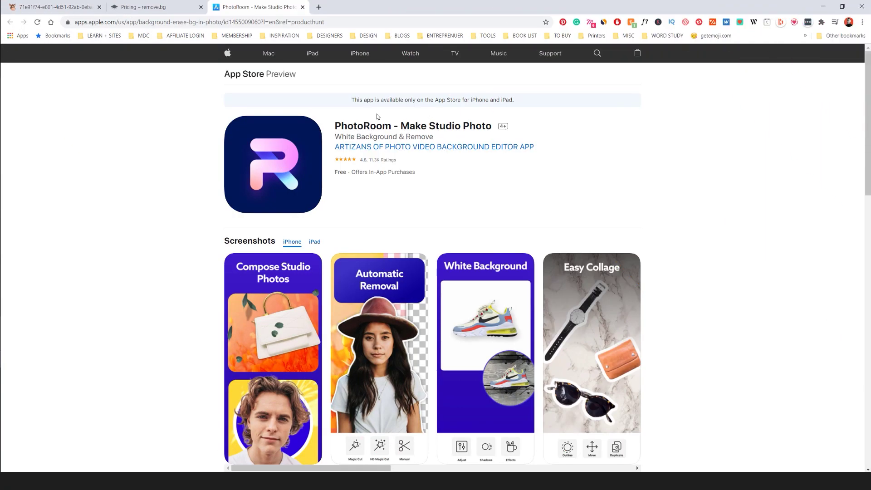
{"action": "scroll", "coordinate": [395, 278], "scroll_direction": "down", "scroll_amount": 1}
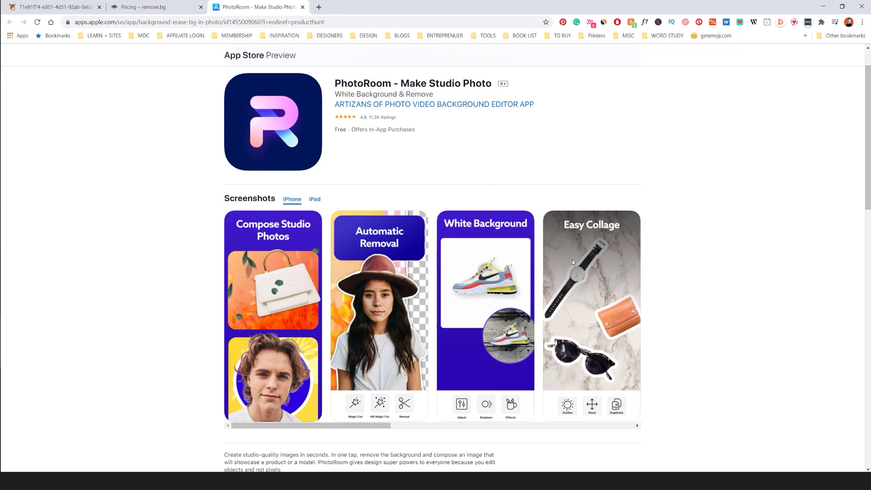
{"action": "scroll", "coordinate": [596, 249], "scroll_direction": "up", "scroll_amount": 1}
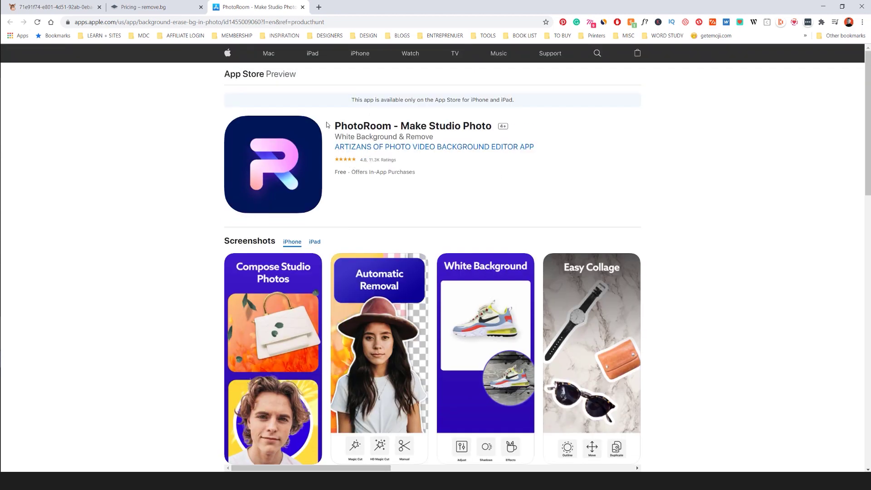
{"action": "scroll", "coordinate": [397, 131], "scroll_direction": "down", "scroll_amount": 6}
{"action": "scroll", "coordinate": [614, 178], "scroll_direction": "up", "scroll_amount": 2}
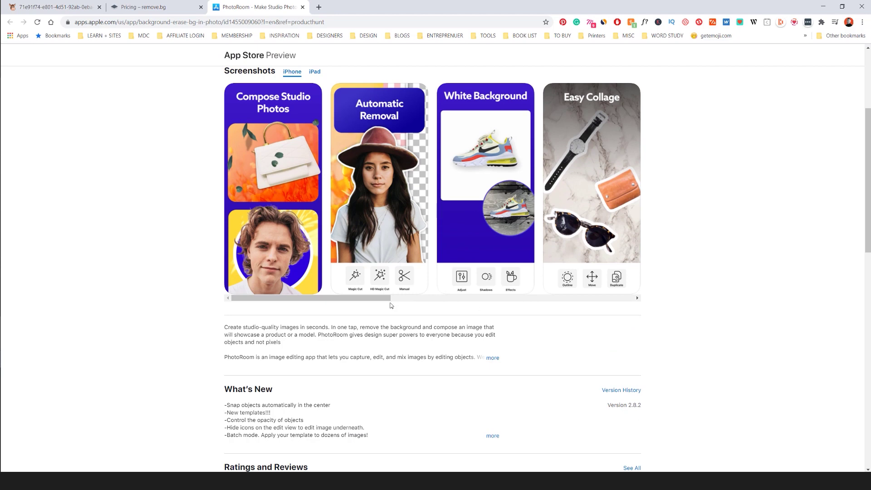
Browse PhotoRoom's screenshot carousel and reviews, then return to the top of the listing
{"action": "left_click", "coordinate": [443, 297]}
{"action": "scroll", "coordinate": [443, 297], "scroll_direction": "right", "scroll_amount": 10}
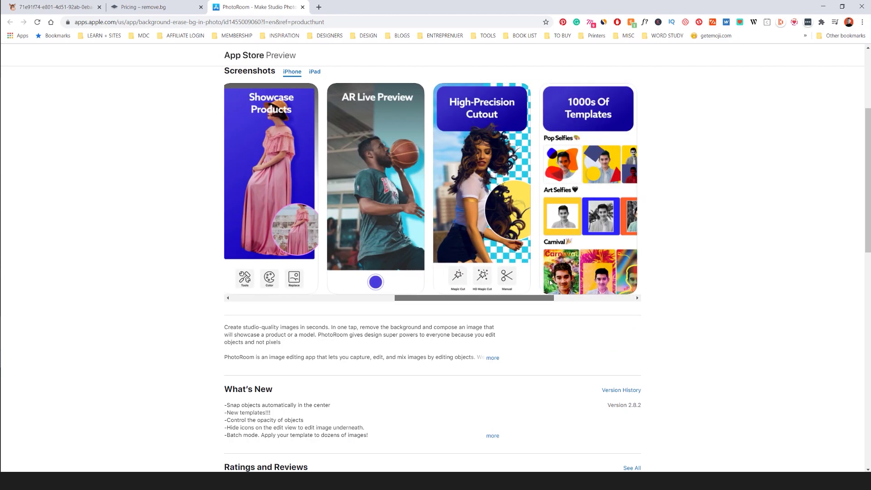
{"action": "scroll", "coordinate": [567, 282], "scroll_direction": "right", "scroll_amount": 3}
{"action": "scroll", "coordinate": [529, 293], "scroll_direction": "up", "scroll_amount": 1}
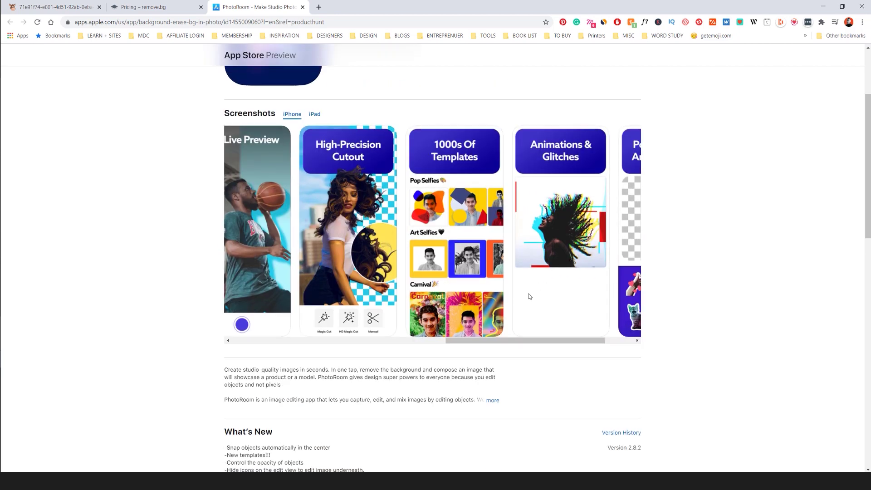
{"action": "scroll", "coordinate": [521, 298], "scroll_direction": "down", "scroll_amount": 3}
{"action": "scroll", "coordinate": [513, 303], "scroll_direction": "down", "scroll_amount": 4}
{"action": "scroll", "coordinate": [363, 186], "scroll_direction": "down", "scroll_amount": 5}
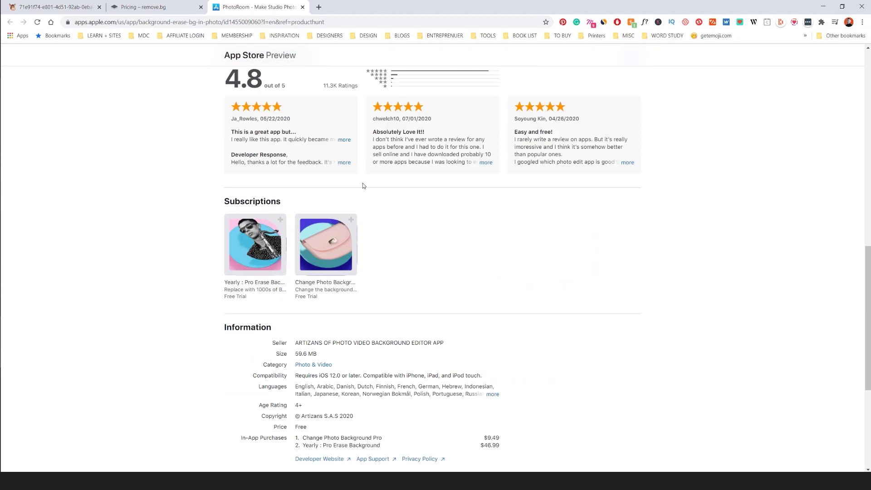
{"action": "key", "text": "Home"}
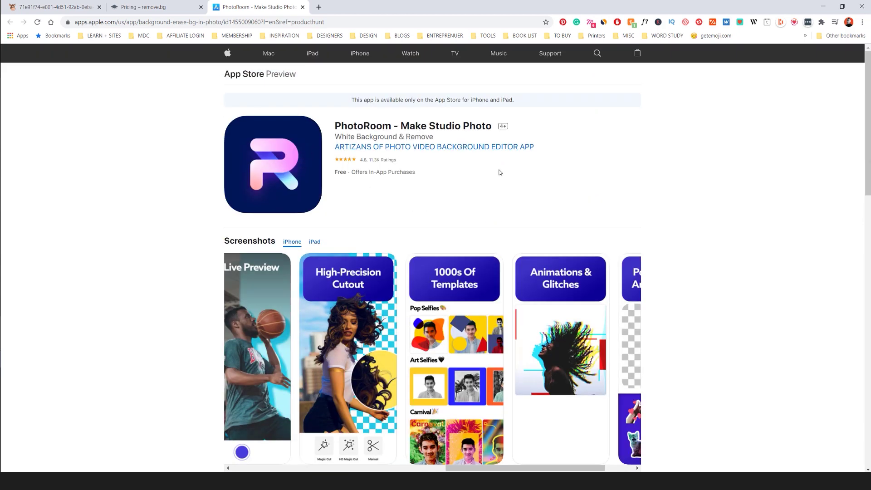